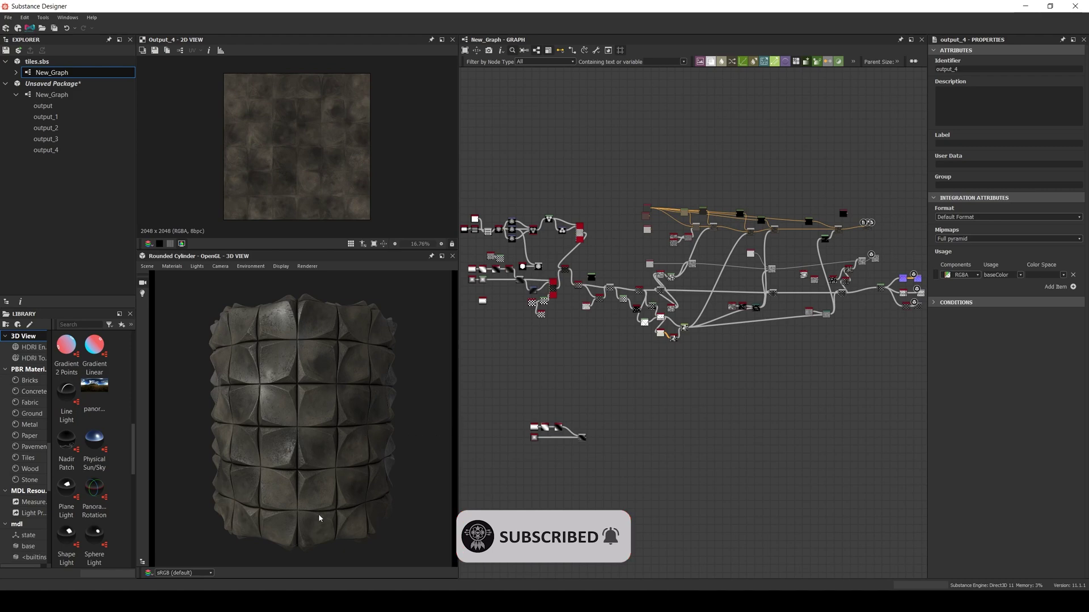
# Step: Switch from tiles.sbs to the empty New_Graph in the Unsaved Package
pyautogui.keyDown('shift'); pyautogui.moveTo(317, 520); pyautogui.dragTo(310, 518); pyautogui.keyUp('shift')
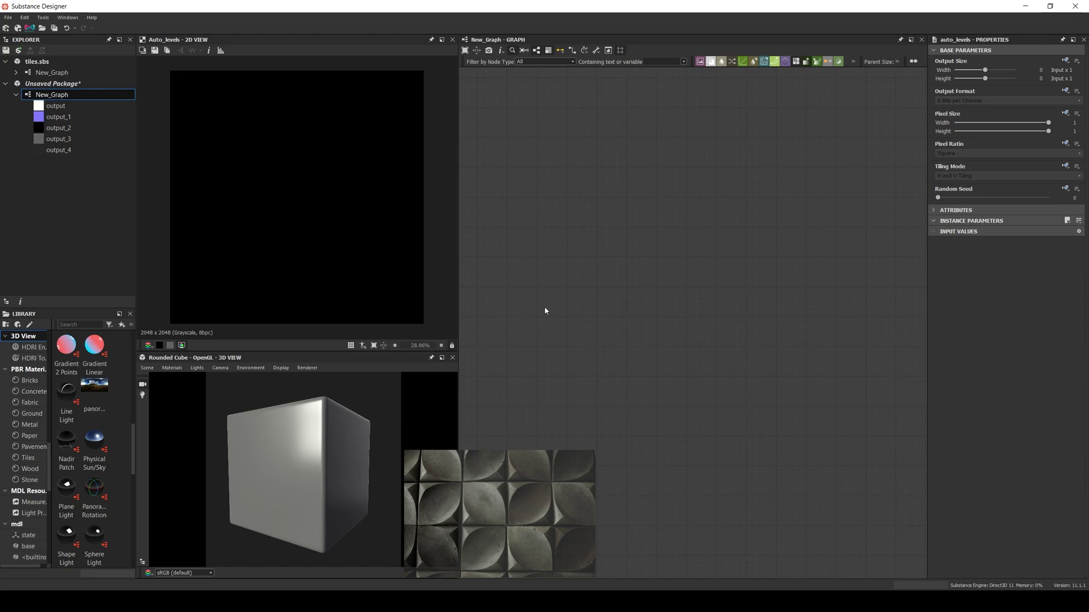
# Step: Add a Polygon 2 node with 4 sides and Scale raised from 1.2 toward 1.33
pyautogui.press('space')
pyautogui.write('pol')
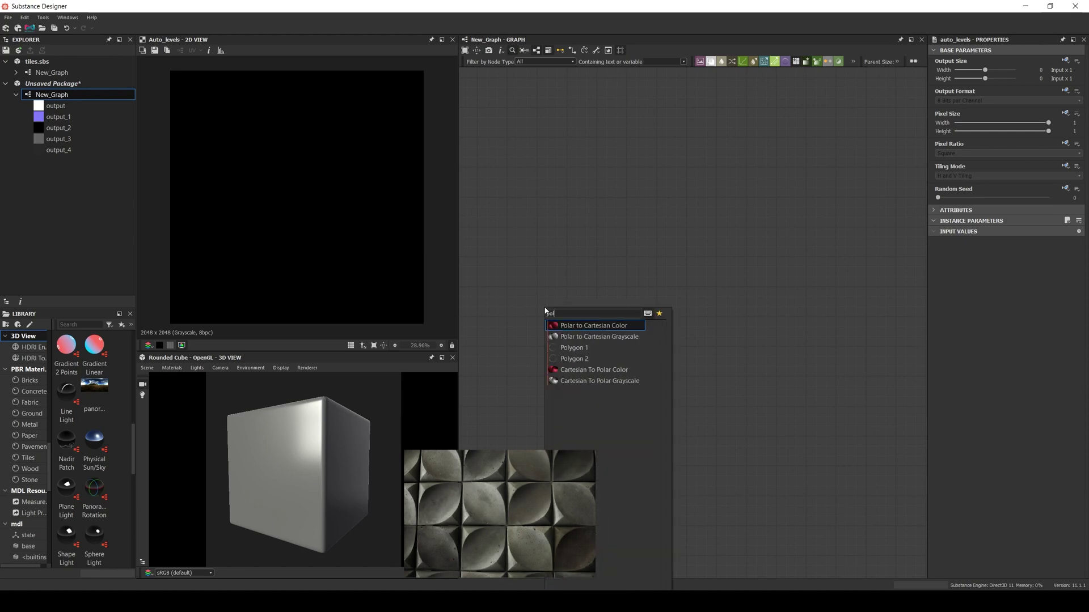
pyautogui.press('Down')
pyautogui.press('Down')
pyautogui.press('Down')
pyautogui.press('Return')
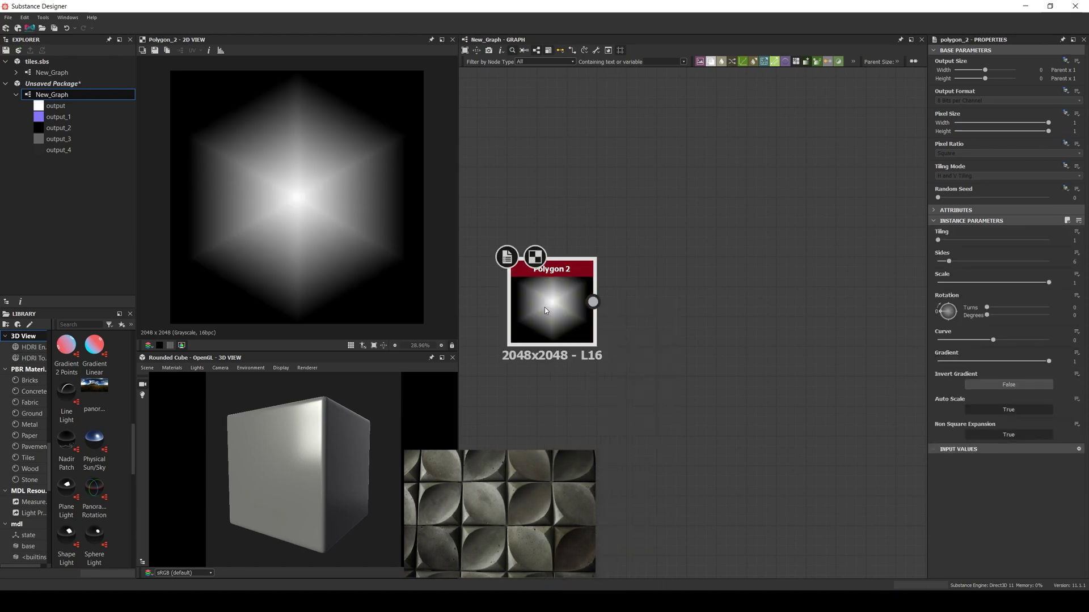
pyautogui.moveTo(946, 265); pyautogui.dragTo(944, 266)
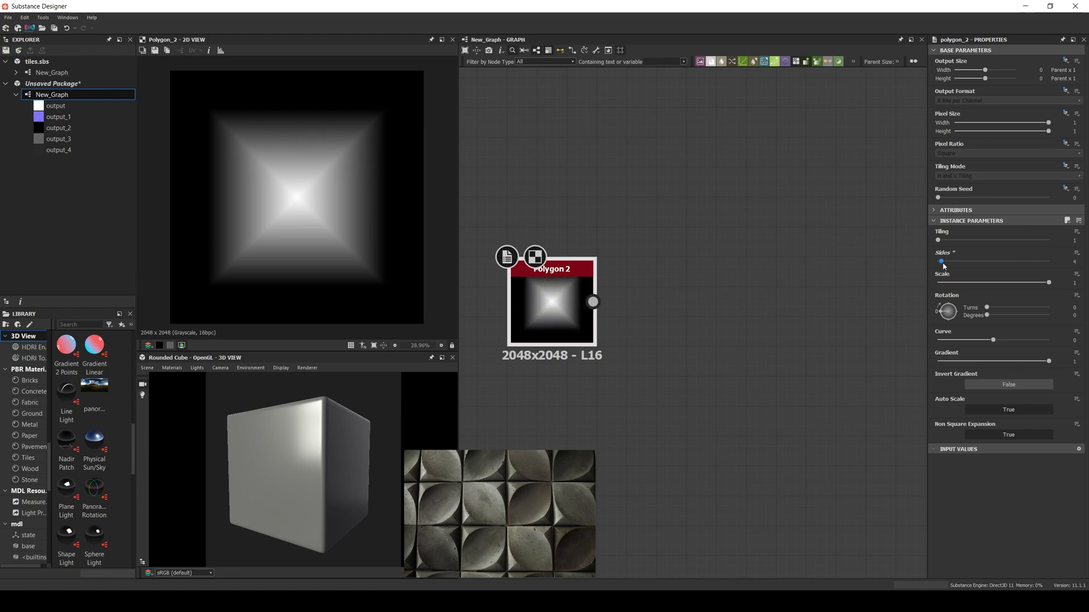
pyautogui.click(1062, 282)
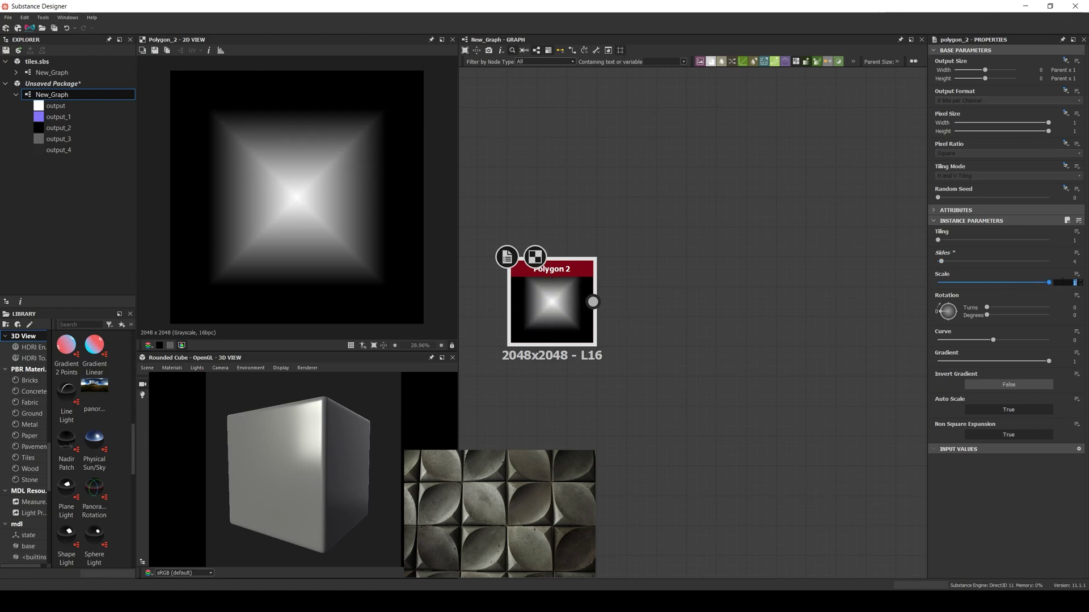
pyautogui.press('Return')
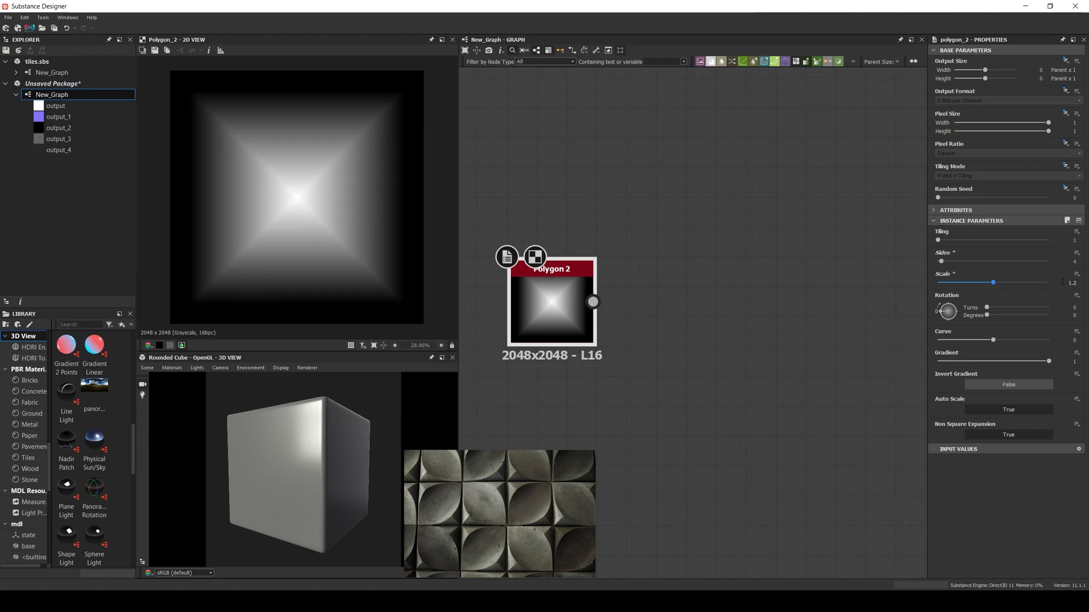
pyautogui.moveTo(993, 285); pyautogui.dragTo(999, 283)
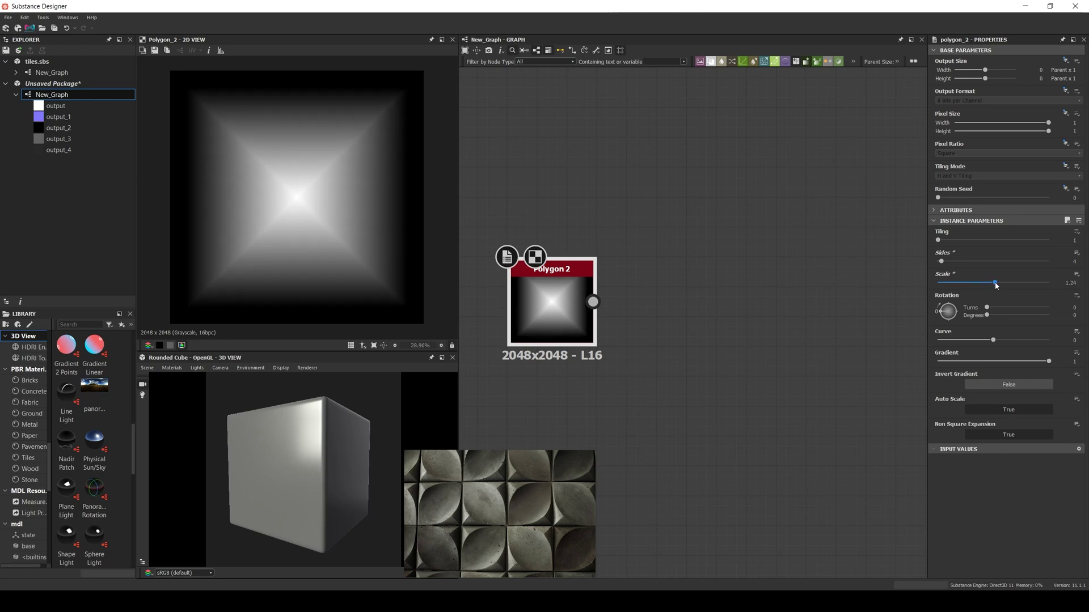
# Step: Add a Gradient Linear 2 node and place it above Polygon 2
pyautogui.press('space')
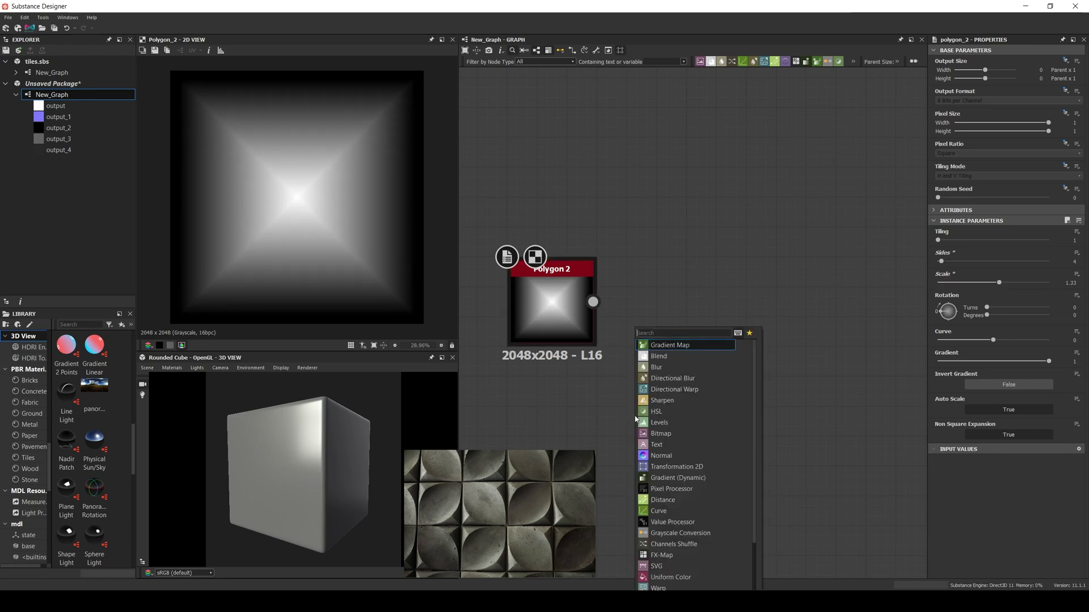
pyautogui.write('grad')
pyautogui.press('Down')
pyautogui.press('Down')
pyautogui.press('Down')
pyautogui.press('Down')
pyautogui.press('Down')
pyautogui.press('Down')
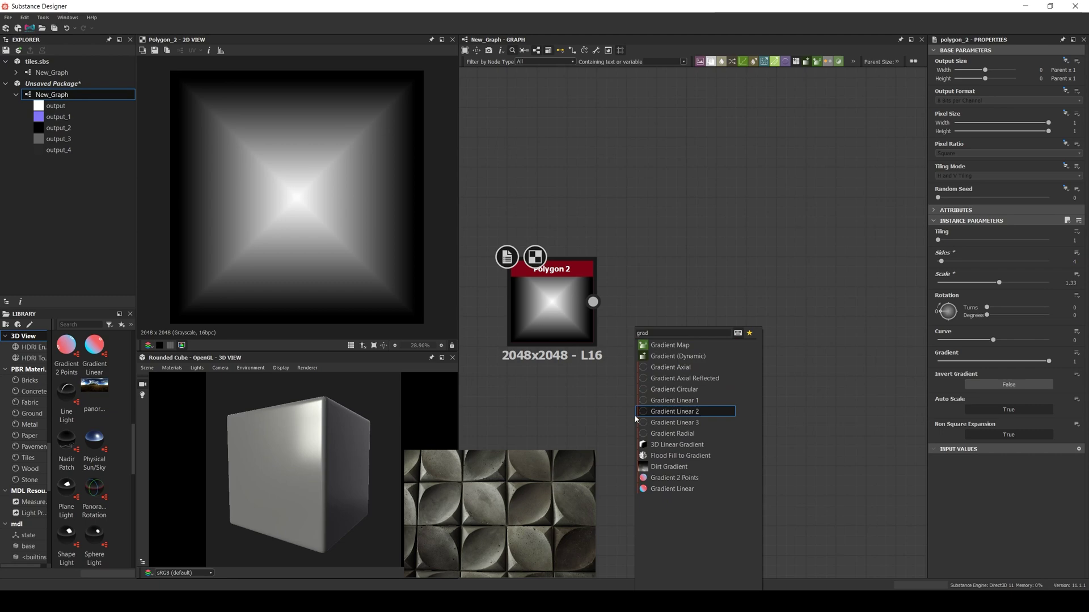
pyautogui.press('Return')
pyautogui.moveTo(635, 417); pyautogui.dragTo(553, 186)
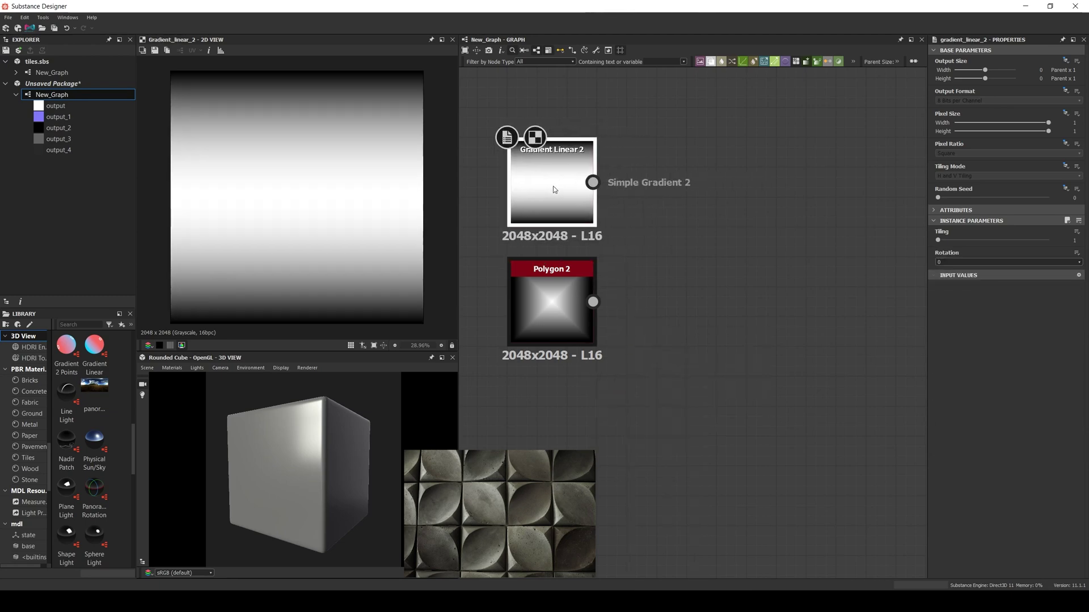
# Step: Add a Safe Transform Grayscale after the gradient, rotated 45° with Tile Safe Rotation off
pyautogui.press('space')
pyautogui.write('safe')
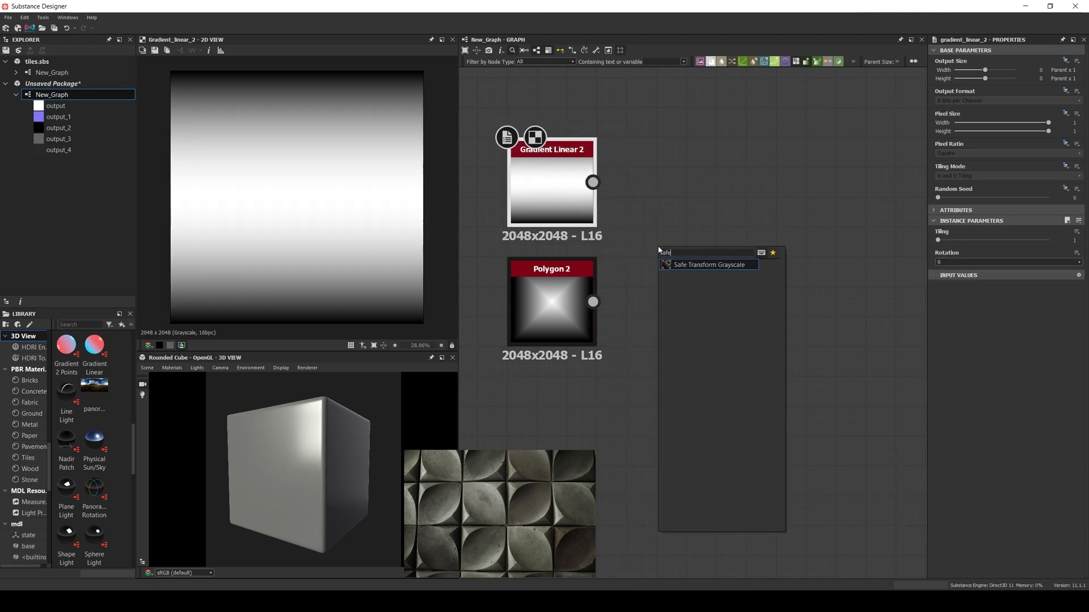
pyautogui.press('Return')
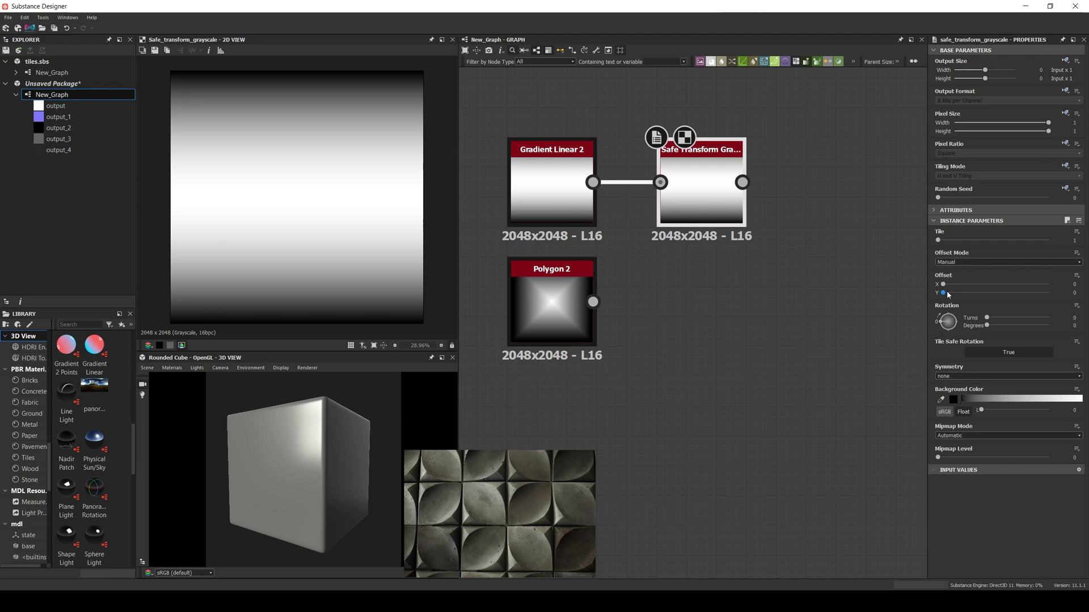
pyautogui.click(1067, 327)
pyautogui.press('Return')
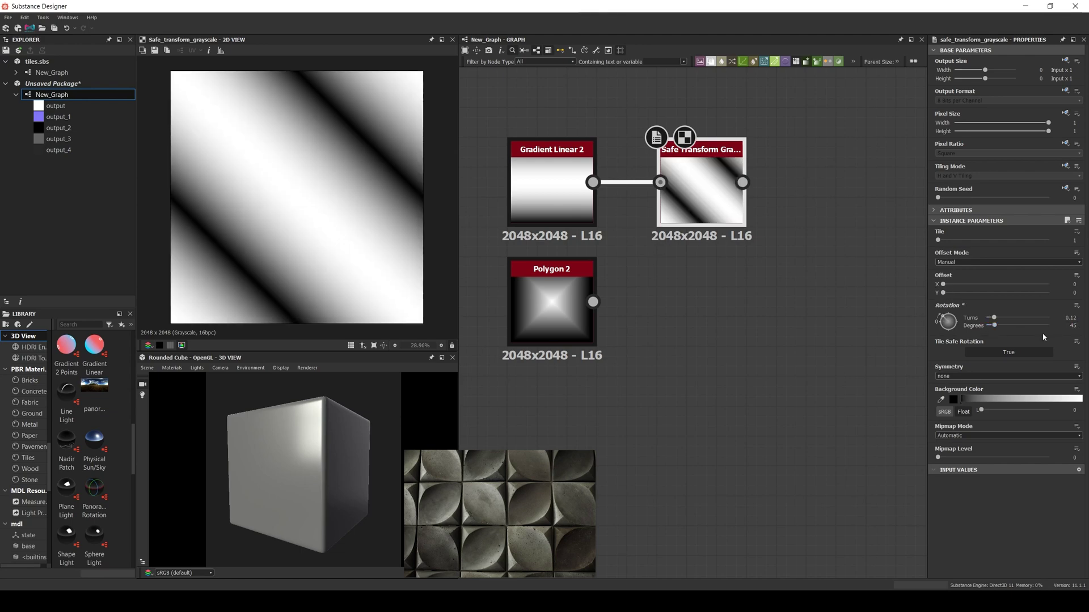
pyautogui.click(1031, 353)
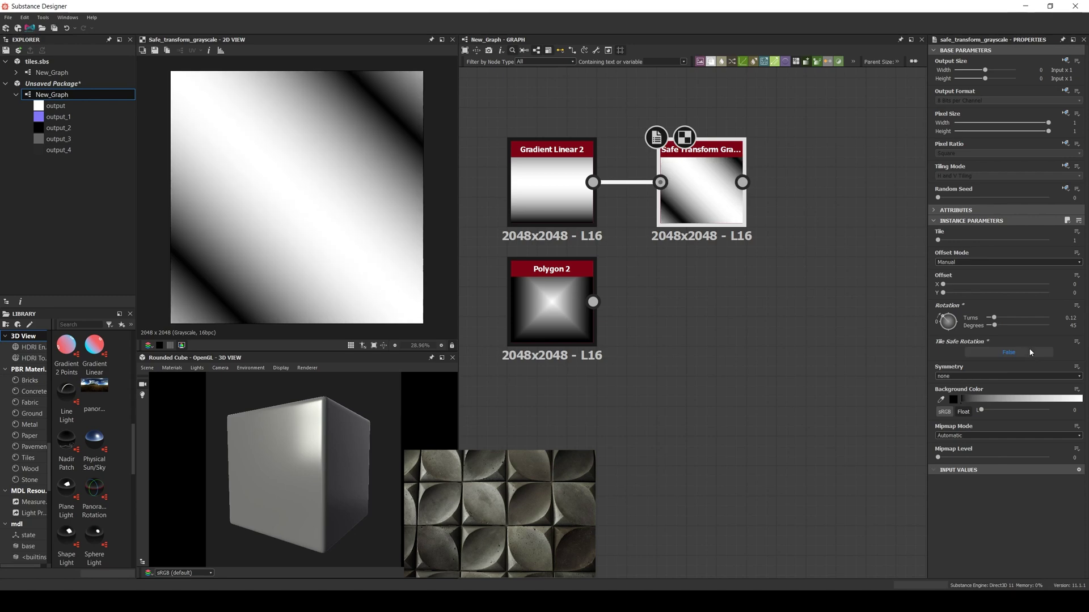
# Step: Set the Safe Transform's tiling mode to Absolute, Horizontal Tiling
pyautogui.click(1062, 168)
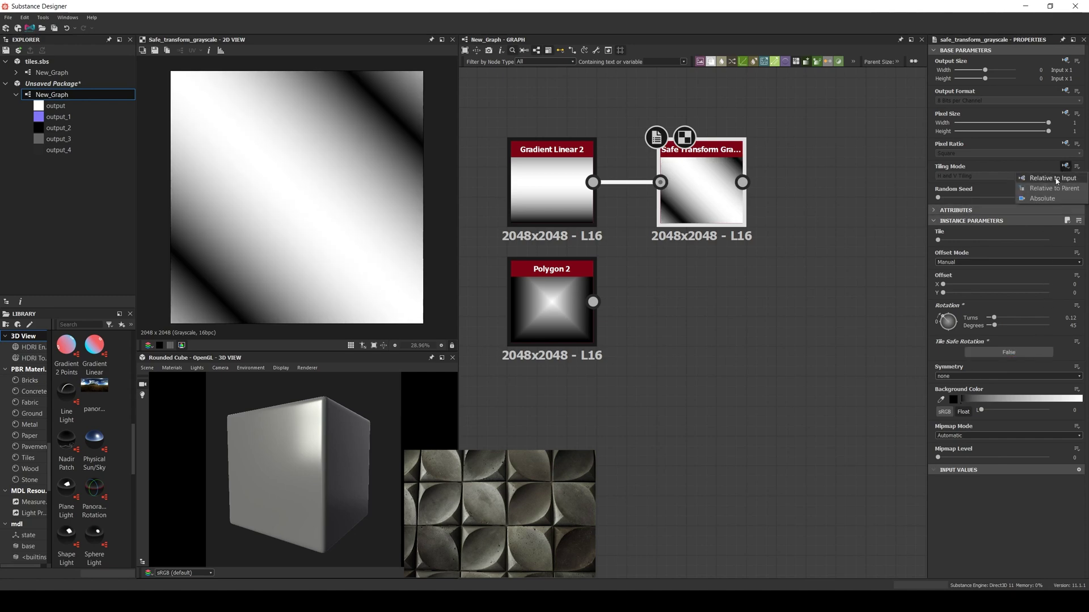
pyautogui.click(1020, 179)
pyautogui.click(1011, 177)
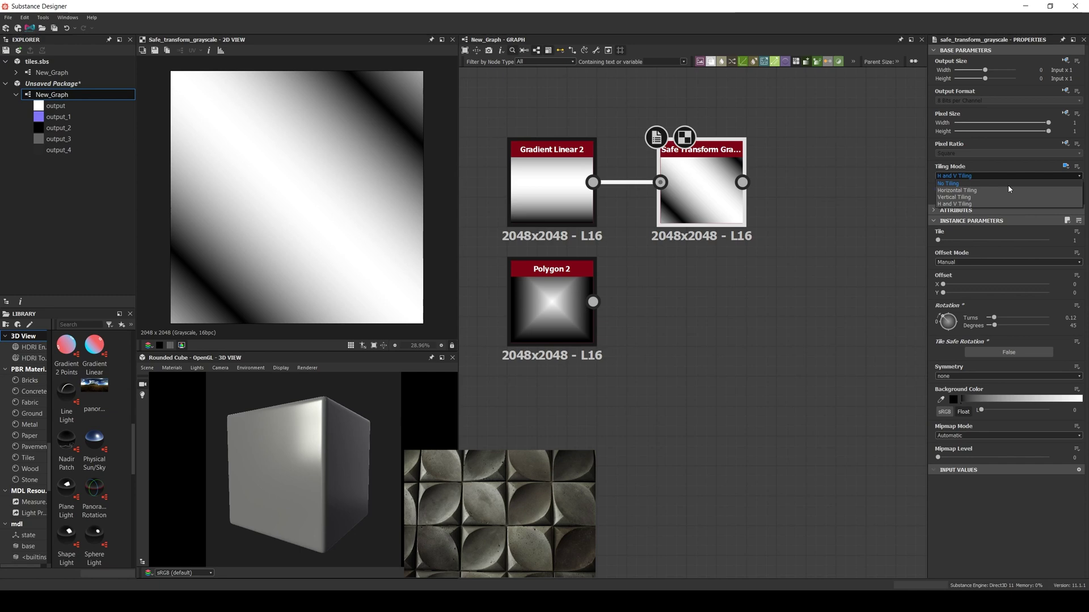
pyautogui.click(1008, 190)
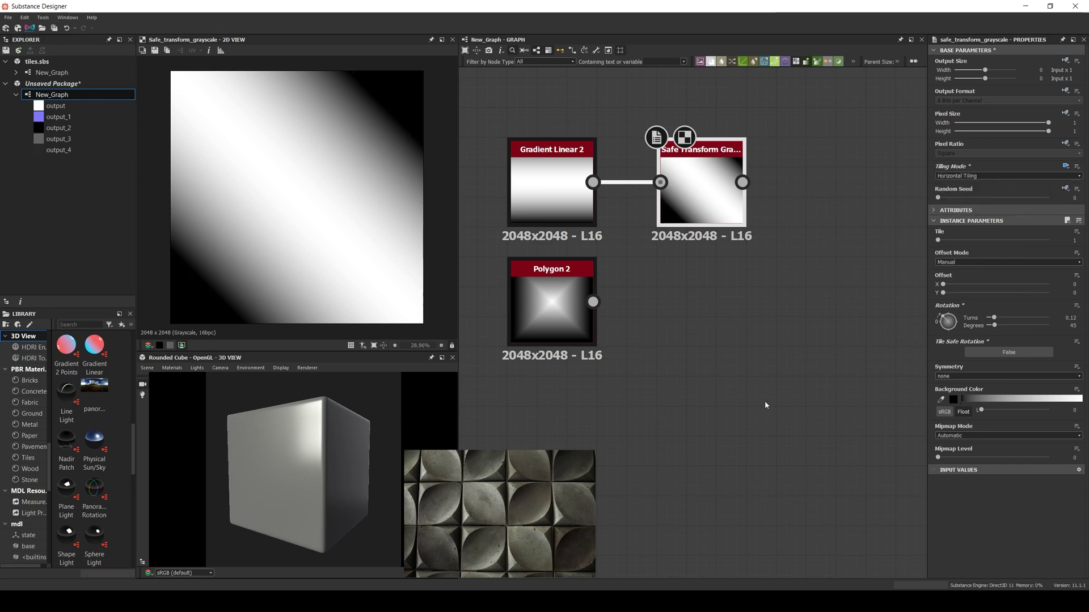
# Step: Add an Invert Grayscale node fed by the Safe Transform output
pyautogui.click(820, 227)
pyautogui.press('space')
pyautogui.write('inv')
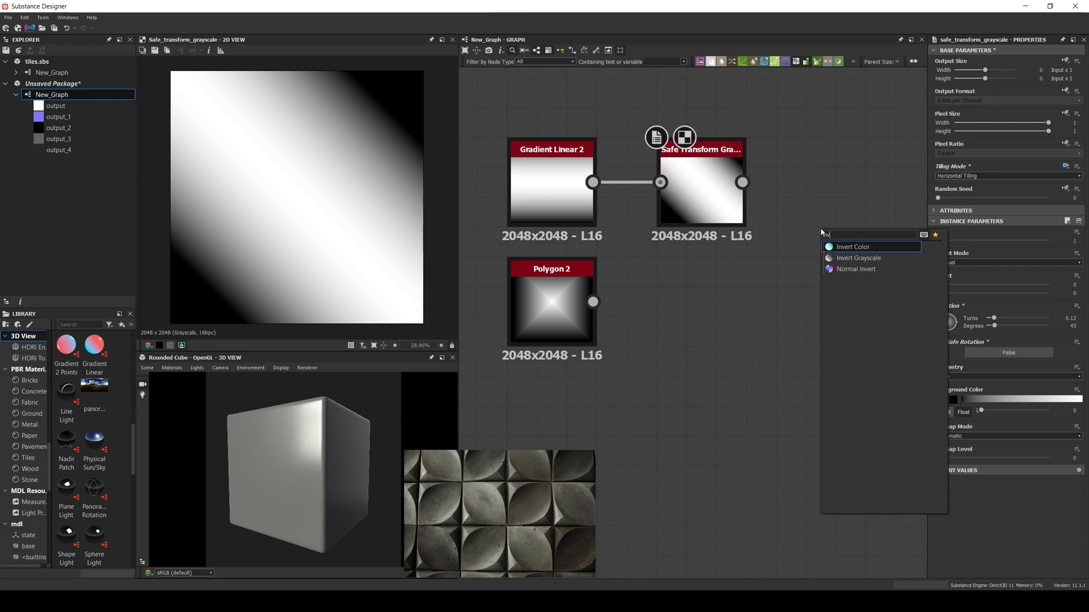
pyautogui.press('Down')
pyautogui.press('Return')
pyautogui.moveTo(743, 182); pyautogui.dragTo(798, 190)
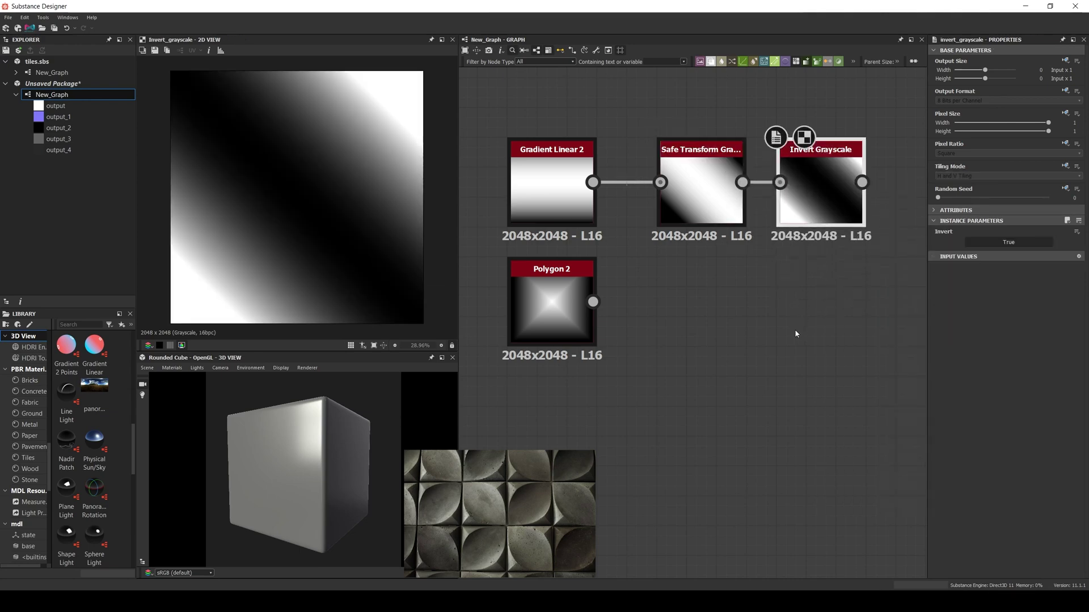
# Step: Add a Blend in Min (Darken) mode combining Polygon 2 and Invert Grayscale
pyautogui.moveTo(794, 328); pyautogui.dragTo(742, 371, button='middle')
pyautogui.scroll(-2, 772, 340)
pyautogui.press('space')
pyautogui.write('blend')
pyautogui.press('Return')
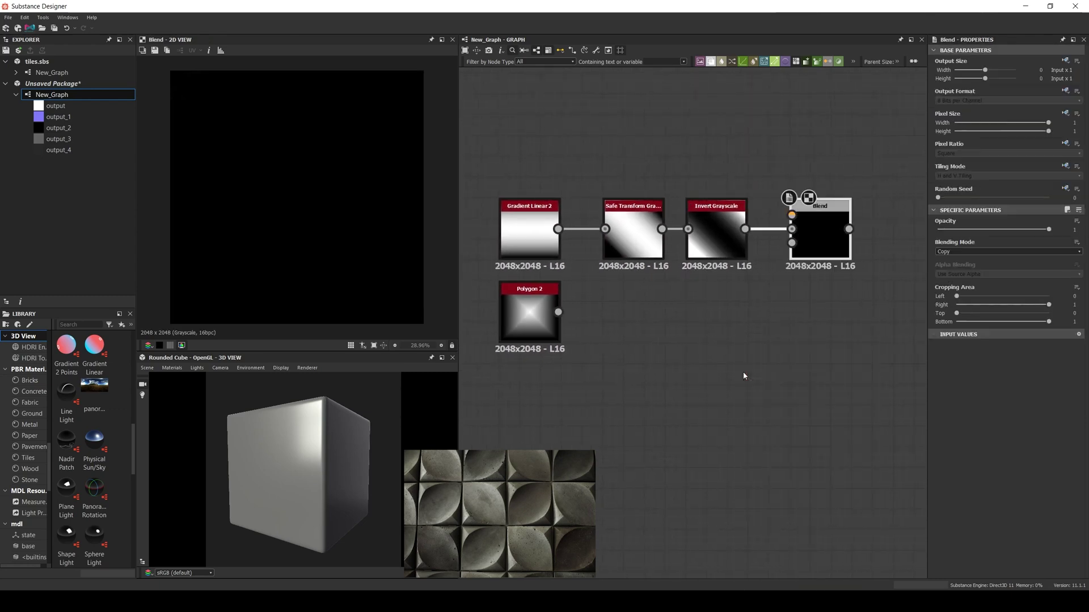
pyautogui.moveTo(811, 243); pyautogui.dragTo(810, 306)
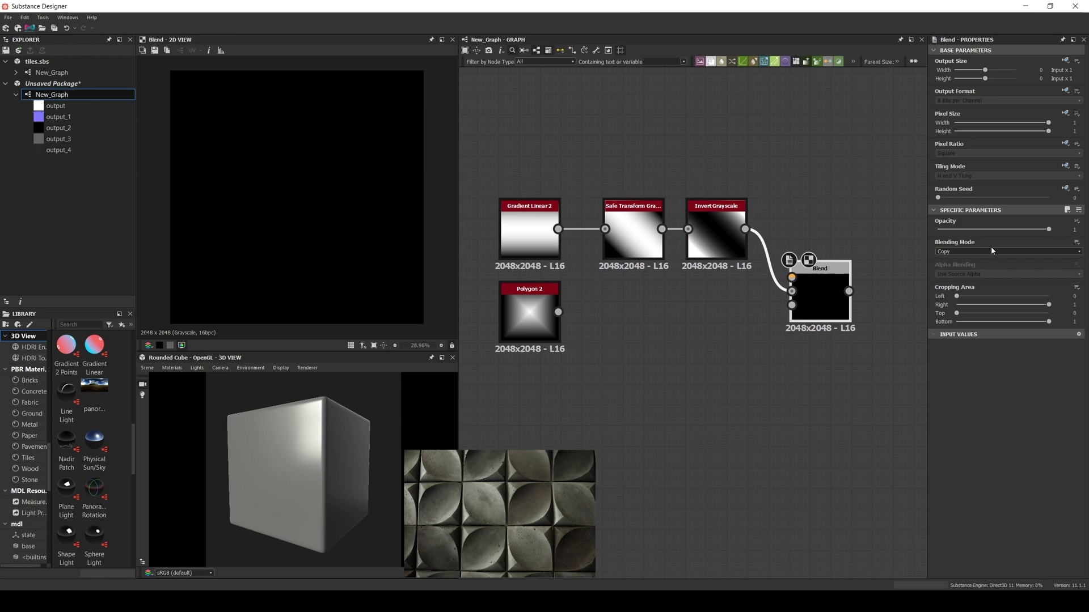
pyautogui.click(991, 249)
pyautogui.click(983, 300)
pyautogui.moveTo(558, 313); pyautogui.dragTo(792, 291)
pyautogui.moveTo(744, 229); pyautogui.dragTo(866, 328)
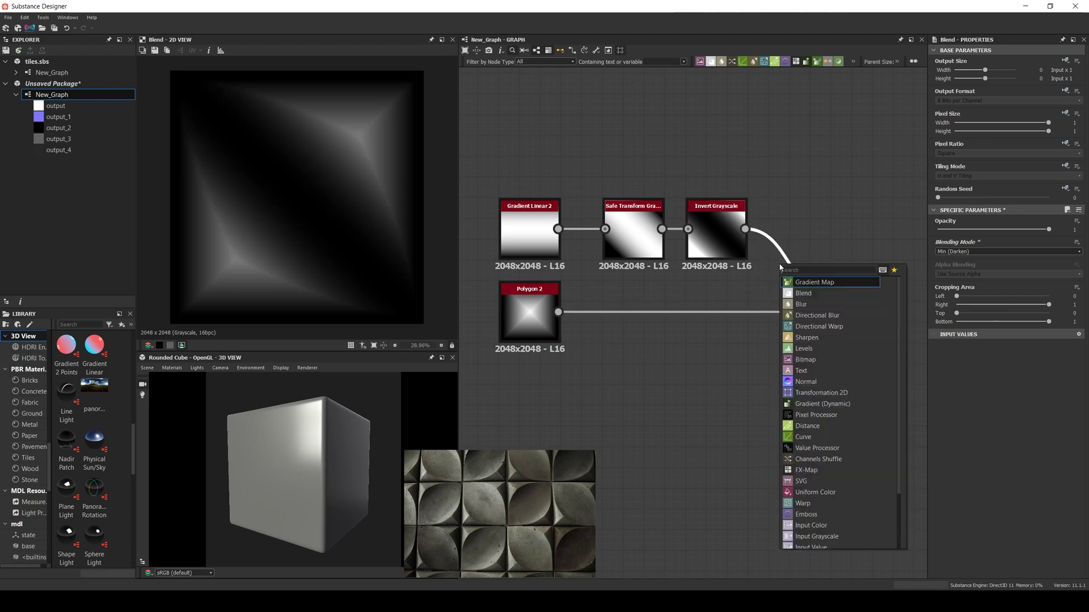
# Step: Insert a Histogram Range on the Invert-to-Blend link with its Position lowered
pyautogui.press('space')
pyautogui.write('his')
pyautogui.press('Return')
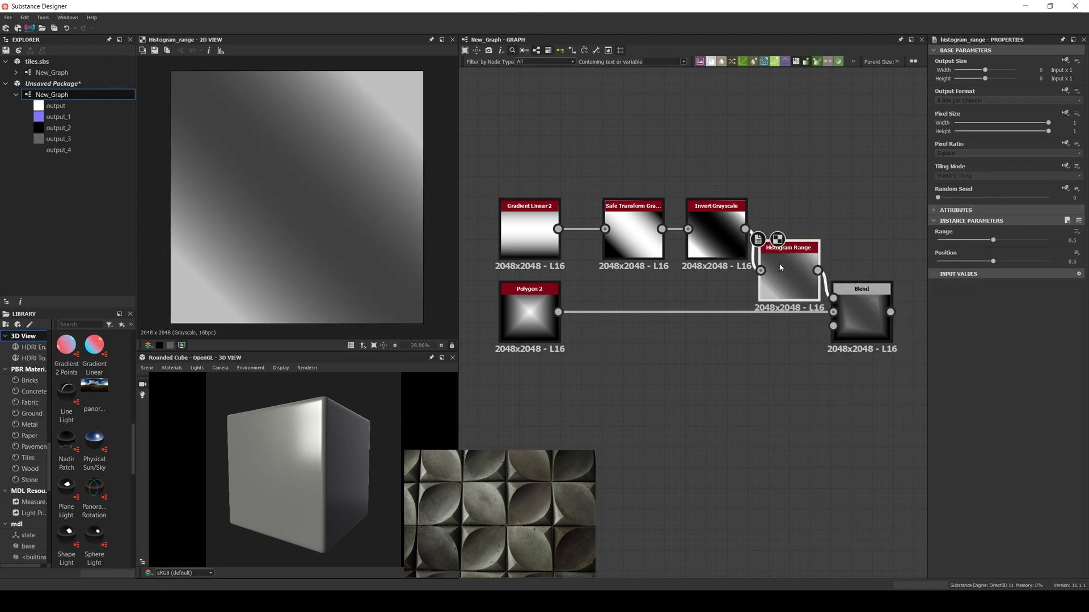
pyautogui.moveTo(780, 268); pyautogui.dragTo(791, 236)
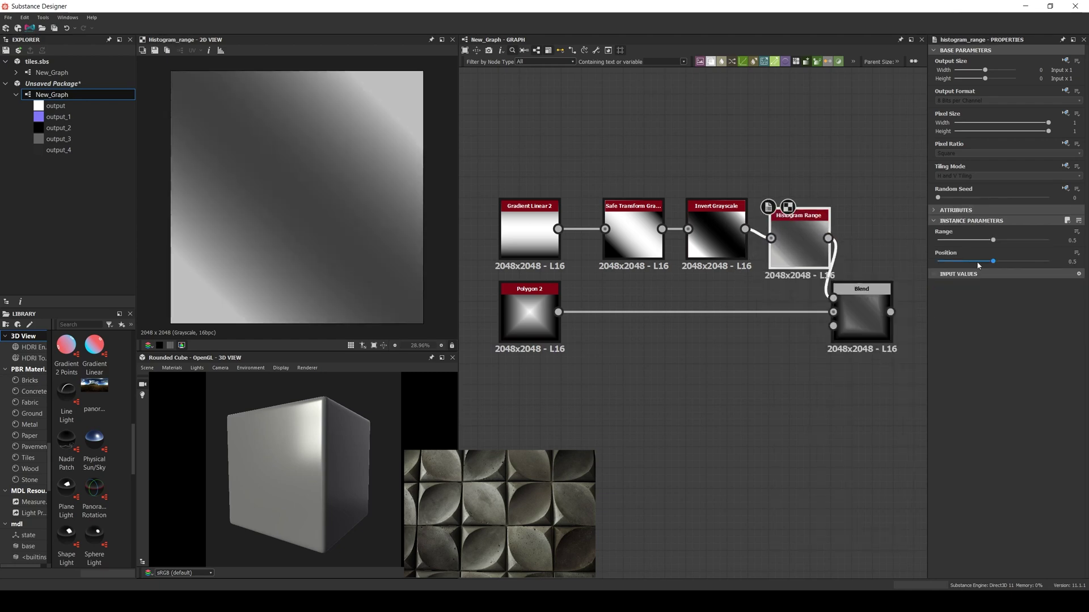
pyautogui.moveTo(993, 264); pyautogui.dragTo(977, 264)
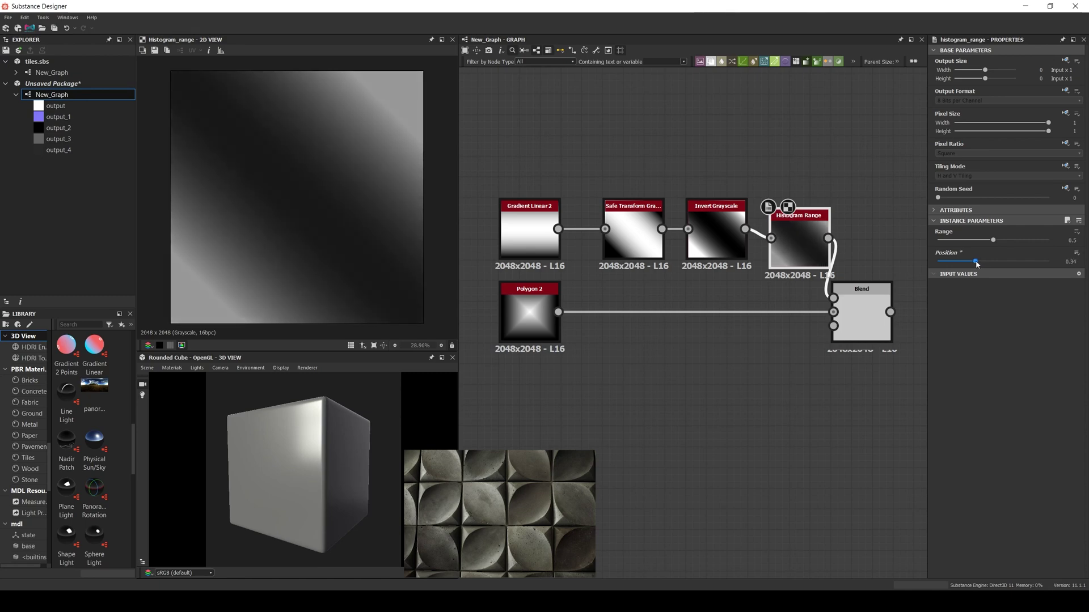
pyautogui.click(872, 322)
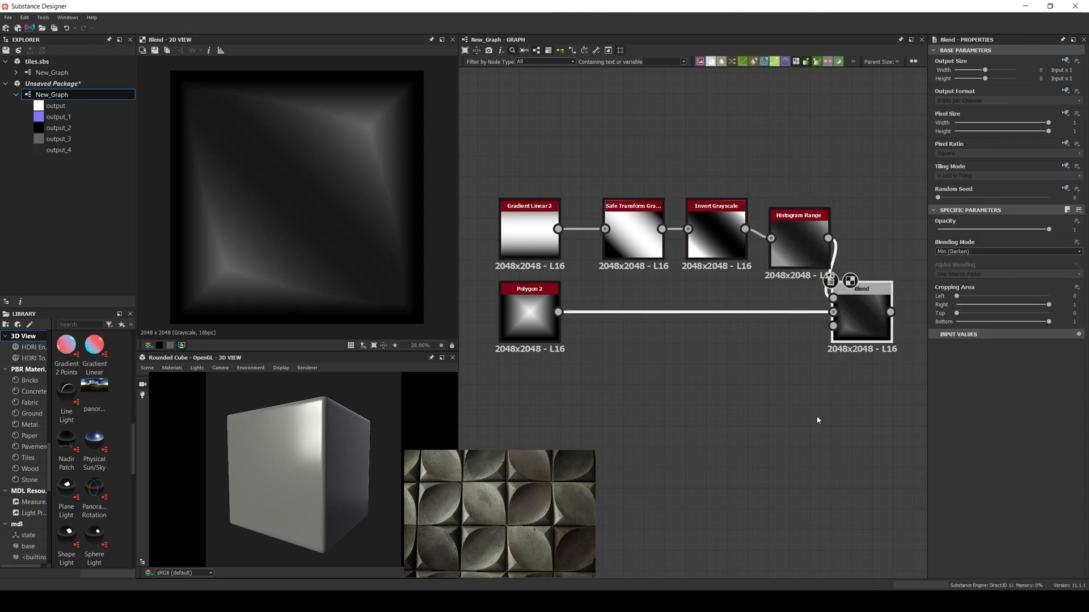
# Step: Insert a Levels node between Polygon 2 and Blend, slightly darkening its midtones
pyautogui.press('space')
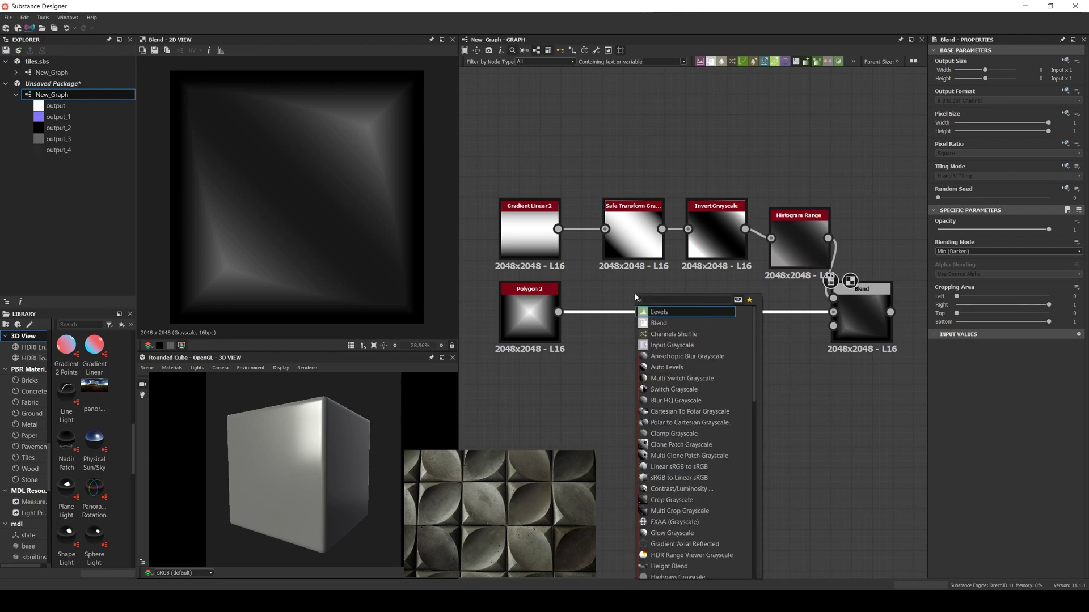
pyautogui.press('Return')
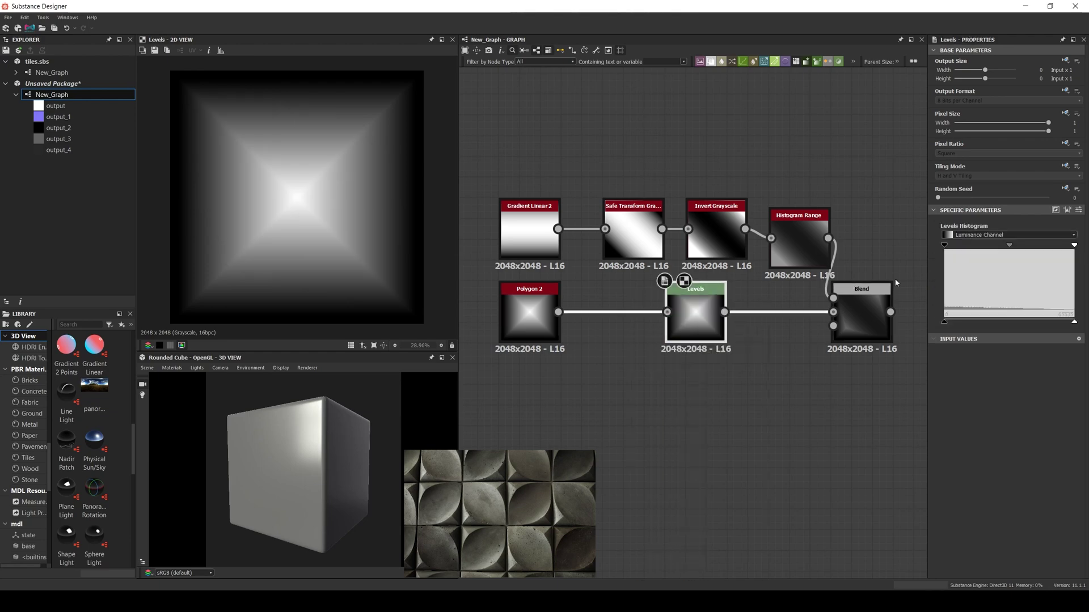
pyautogui.doubleClick(869, 301)
pyautogui.click(695, 315)
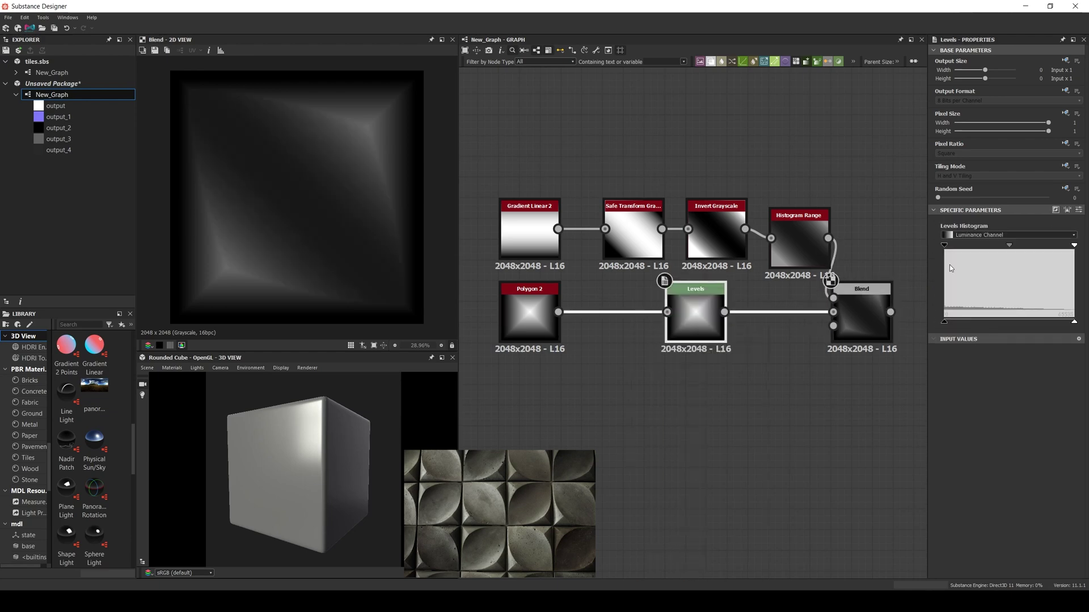
pyautogui.moveTo(1012, 245); pyautogui.dragTo(1006, 248)
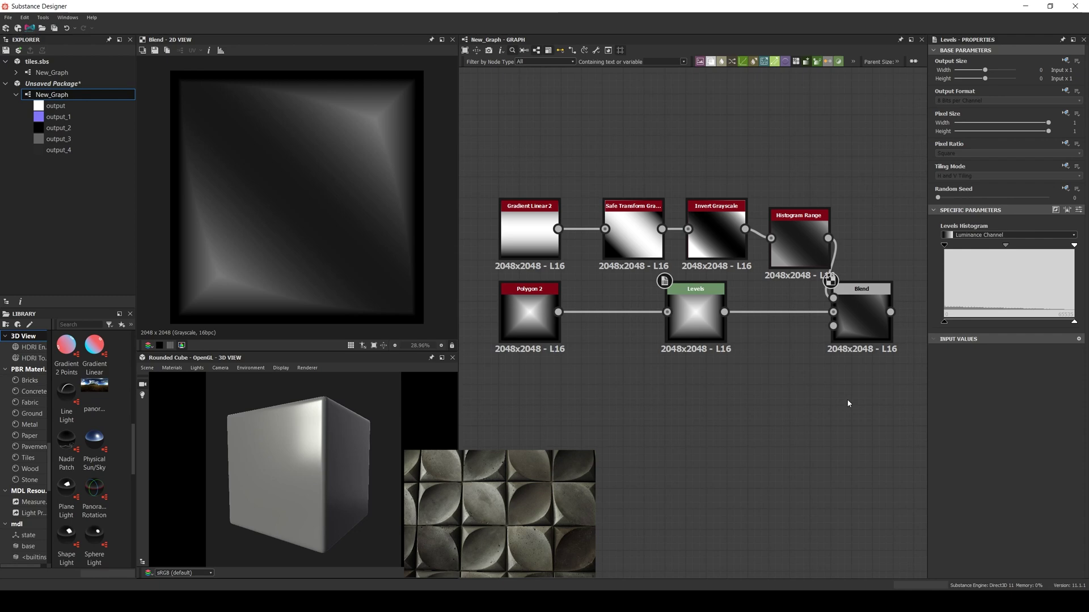
# Step: Add a Tile Sampler node via 'tile s' and place it right of Blend
pyautogui.scroll(-3, 852, 407)
pyautogui.press('space')
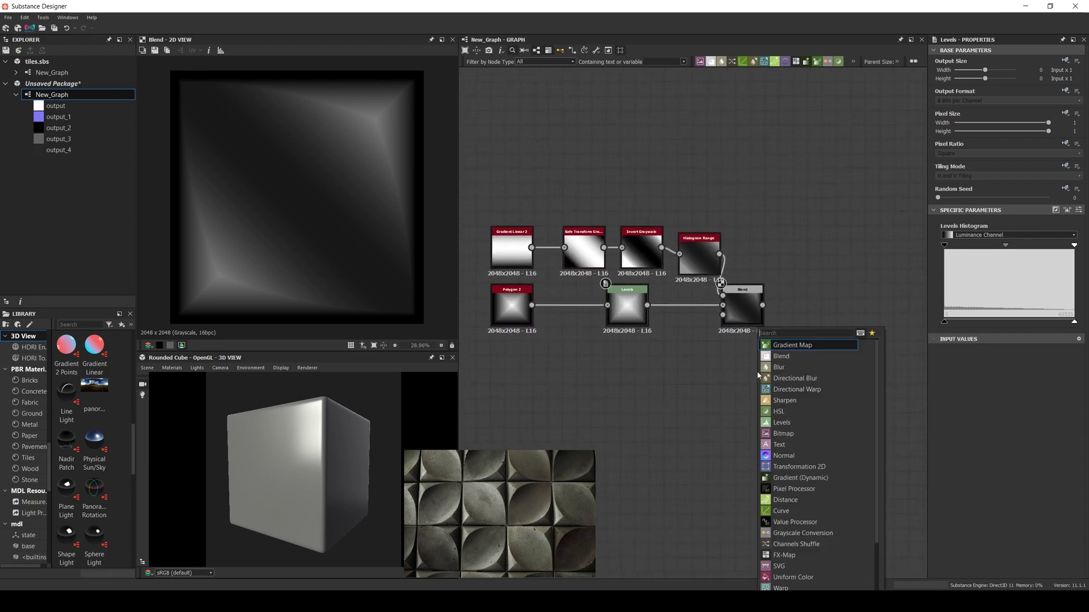
pyautogui.write('tile sa')
pyautogui.press('Return')
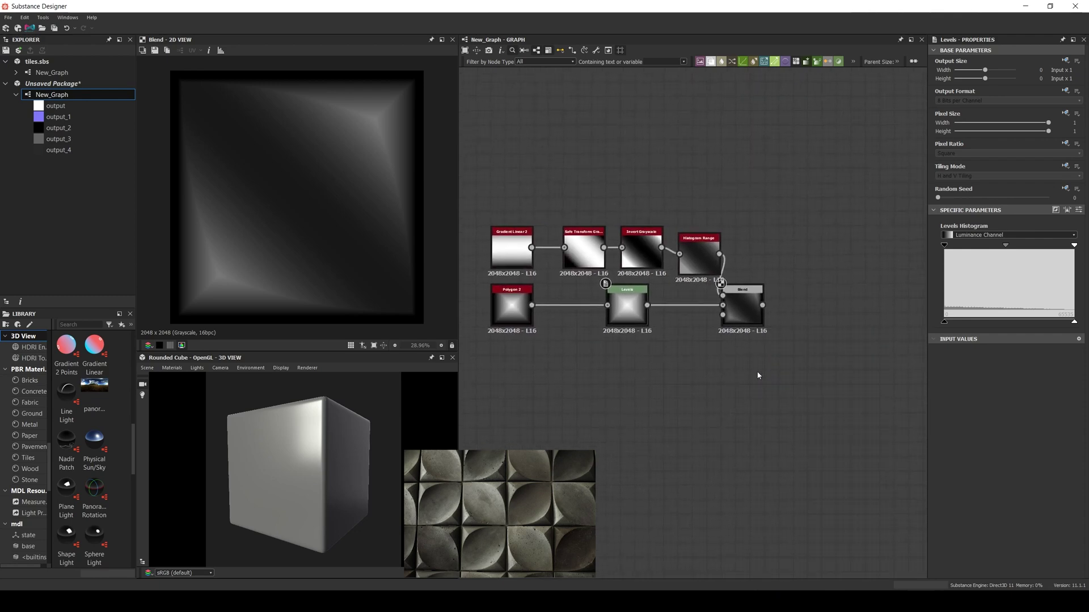
pyautogui.moveTo(758, 363); pyautogui.dragTo(832, 343)
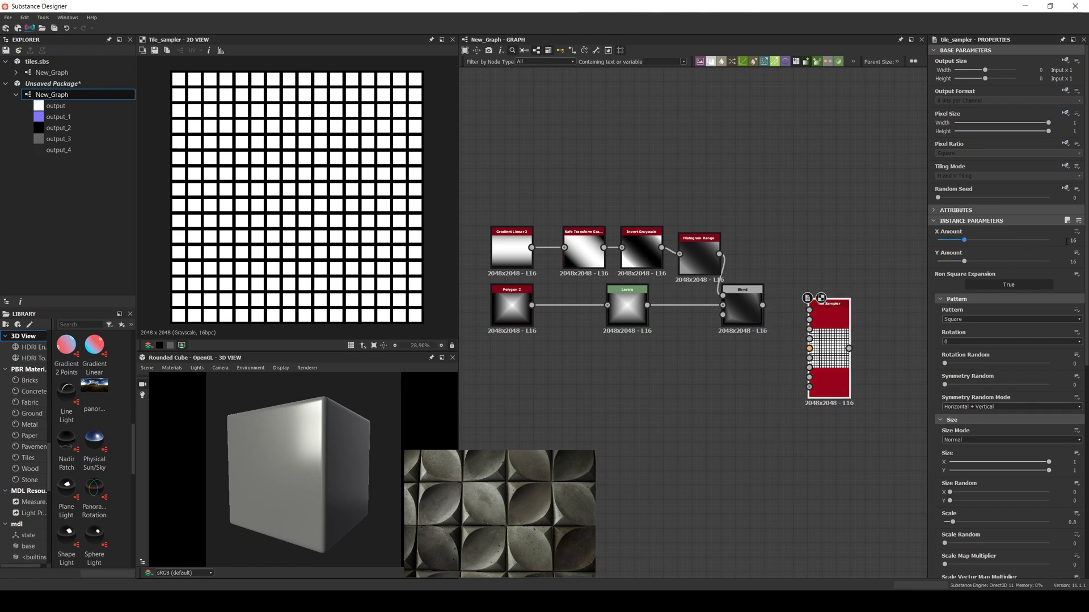
# Step: Set Tile Sampler X Amount 6, Pattern Input fed by Blend, Scale 1.06
pyautogui.click(1066, 241)
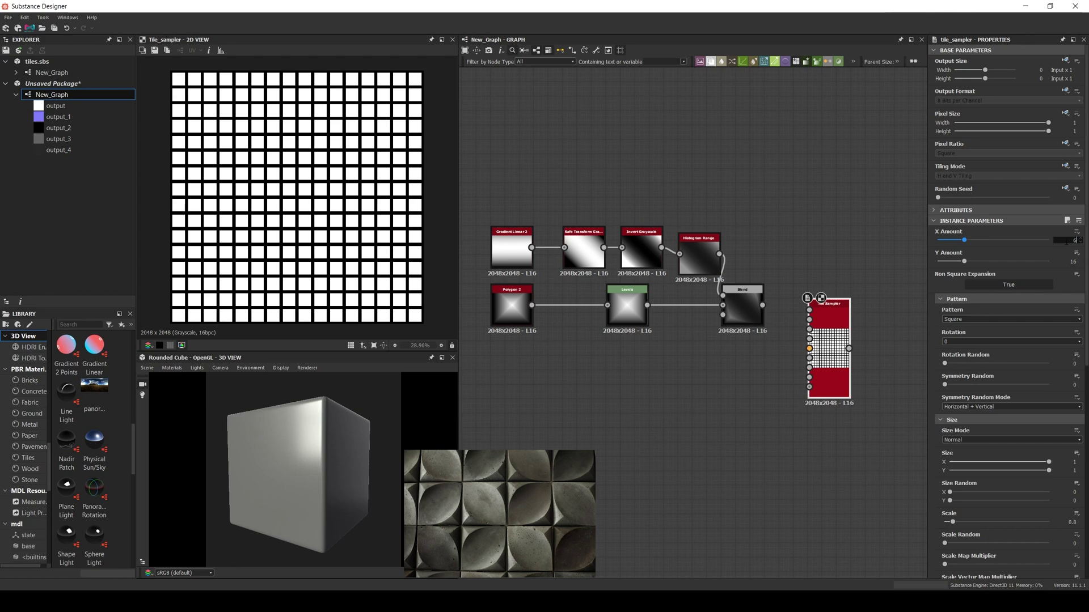
pyautogui.write('6')
pyautogui.press('Return')
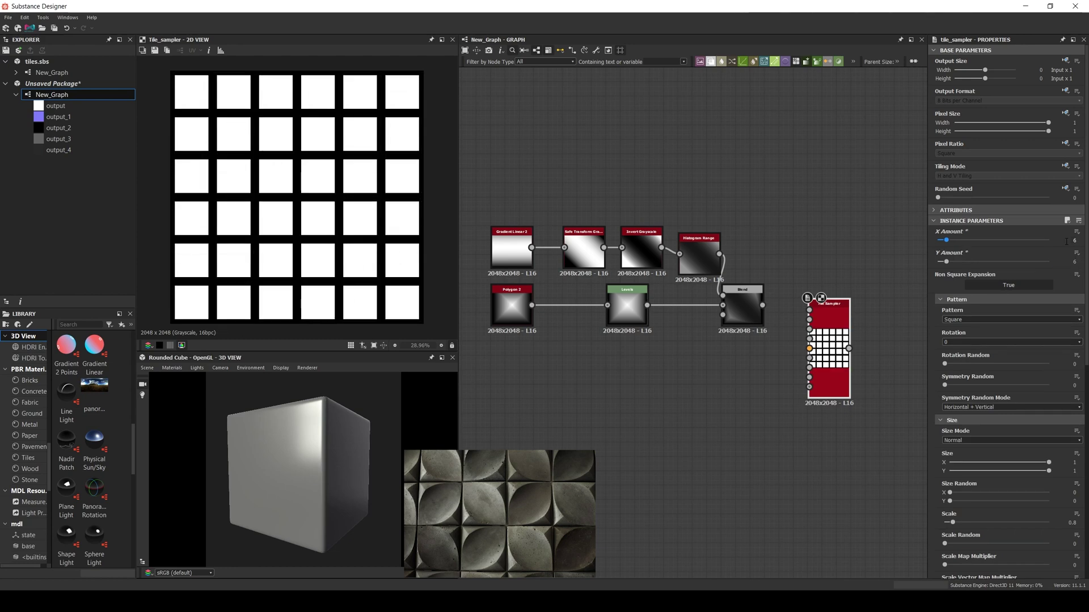
pyautogui.click(982, 319)
pyautogui.click(963, 335)
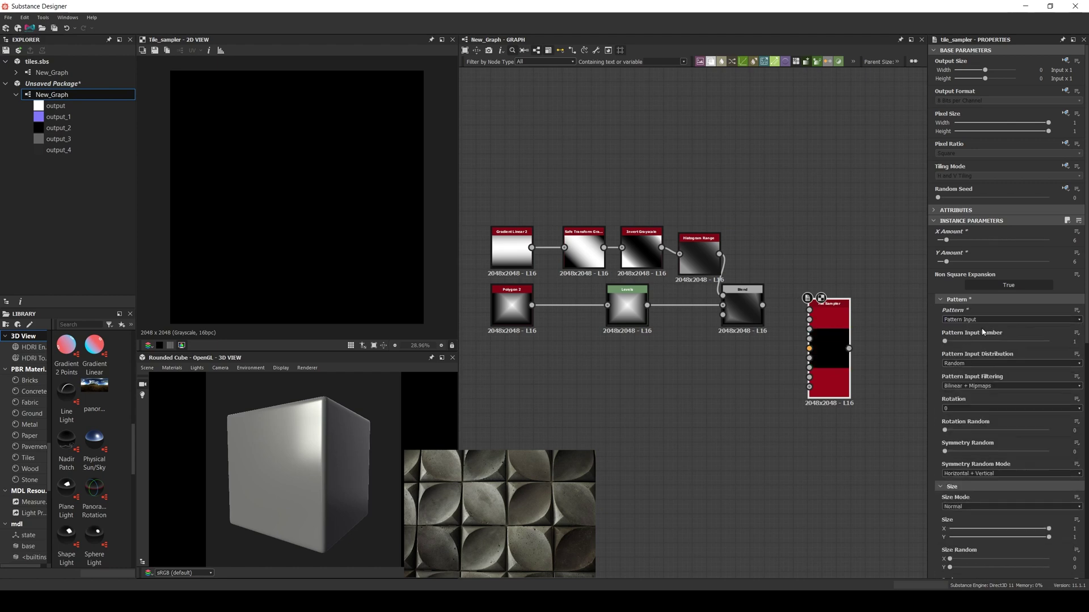
pyautogui.moveTo(763, 305); pyautogui.dragTo(809, 311)
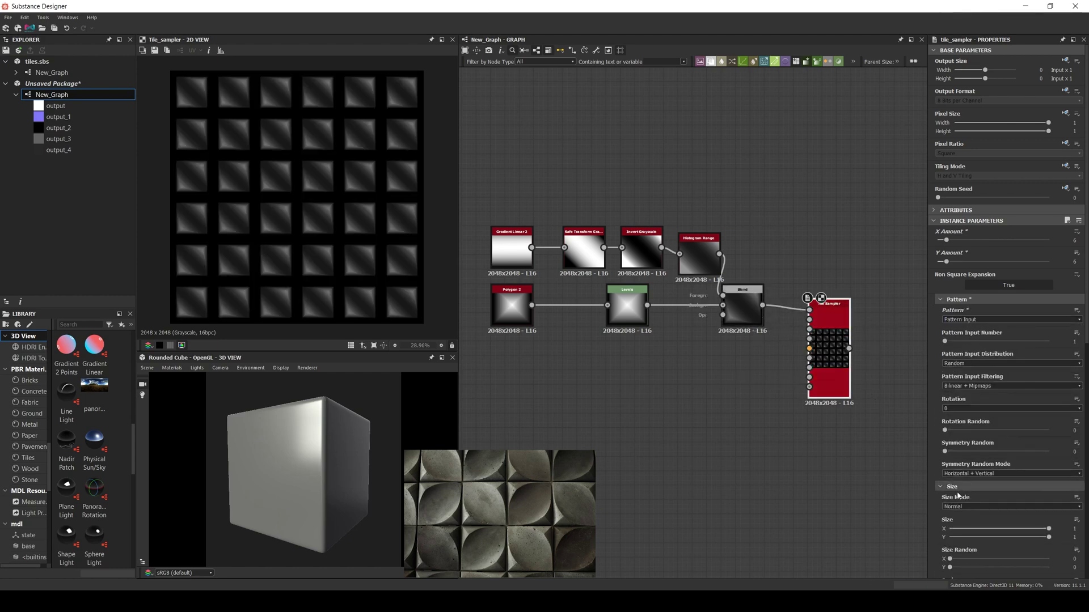
pyautogui.scroll(-4, 958, 496)
pyautogui.moveTo(955, 487); pyautogui.dragTo(957, 488)
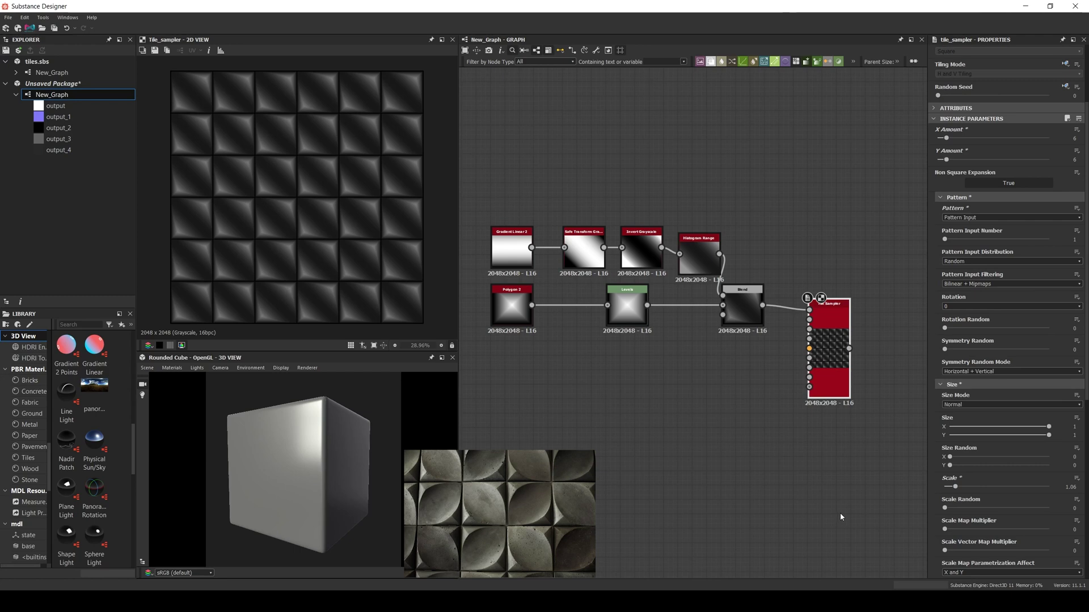
# Step: Set Pattern Input Number to 2 and add a Transformation 2D node below Blend
pyautogui.moveTo(950, 240); pyautogui.dragTo(964, 240)
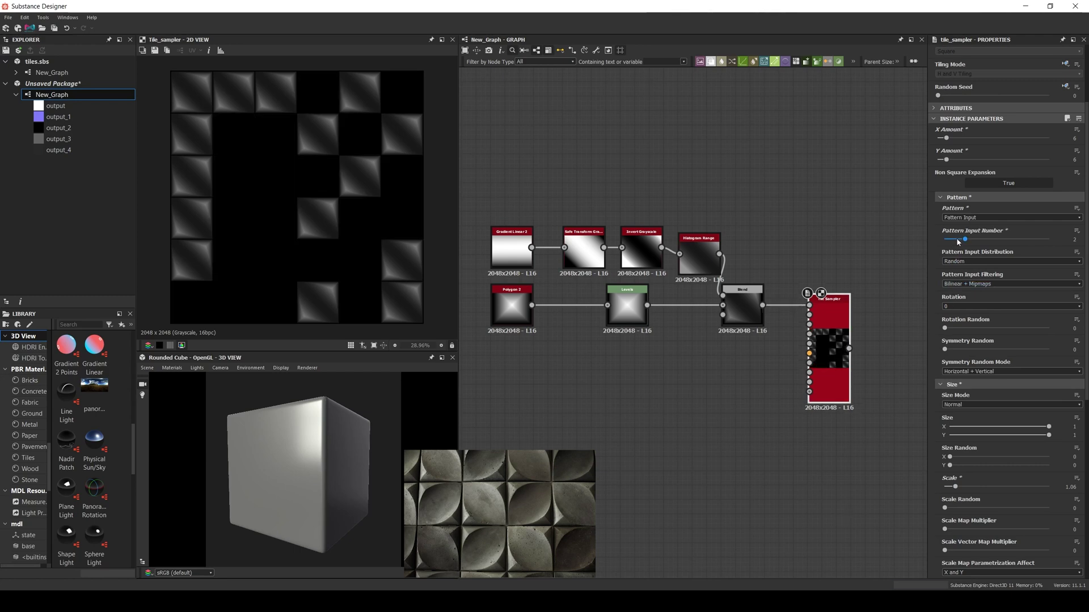
pyautogui.scroll(3, 797, 393)
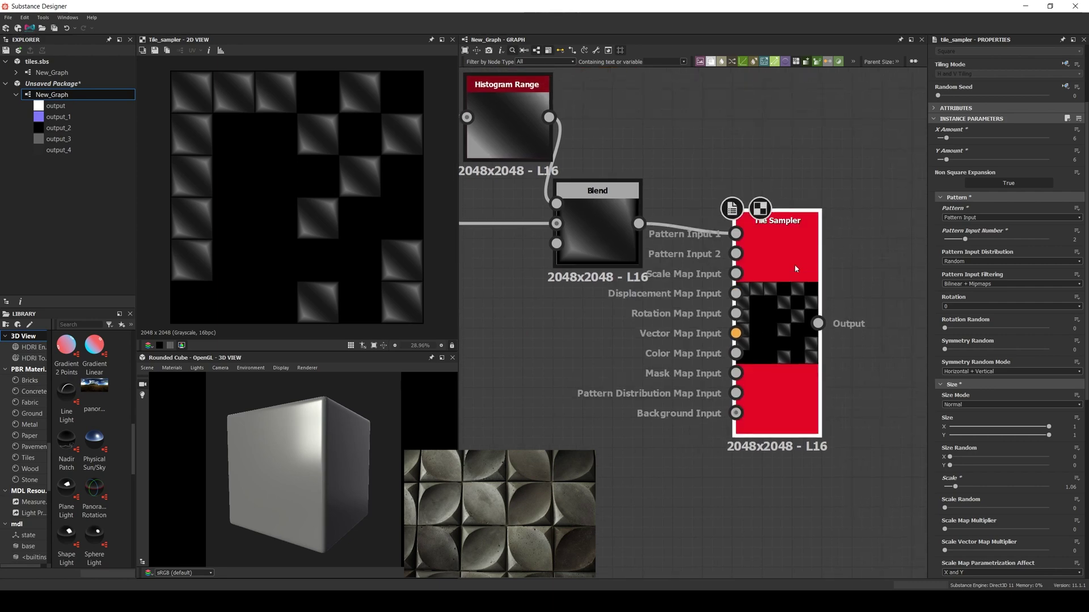
pyautogui.moveTo(774, 391); pyautogui.dragTo(862, 385)
pyautogui.press('space')
pyautogui.write('trans')
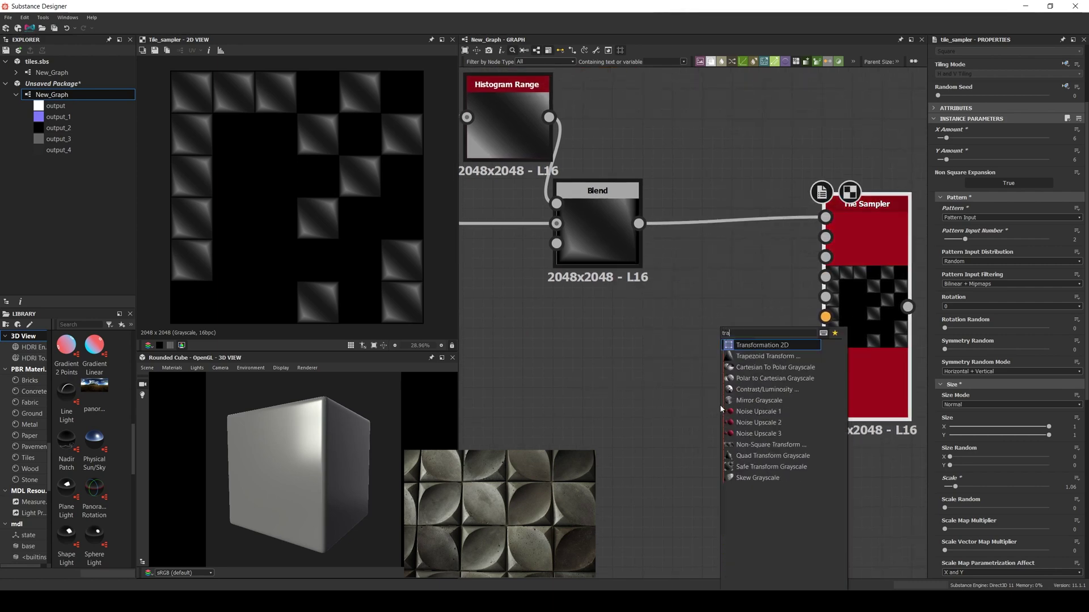
pyautogui.press('Return')
pyautogui.scroll(-8, 718, 396)
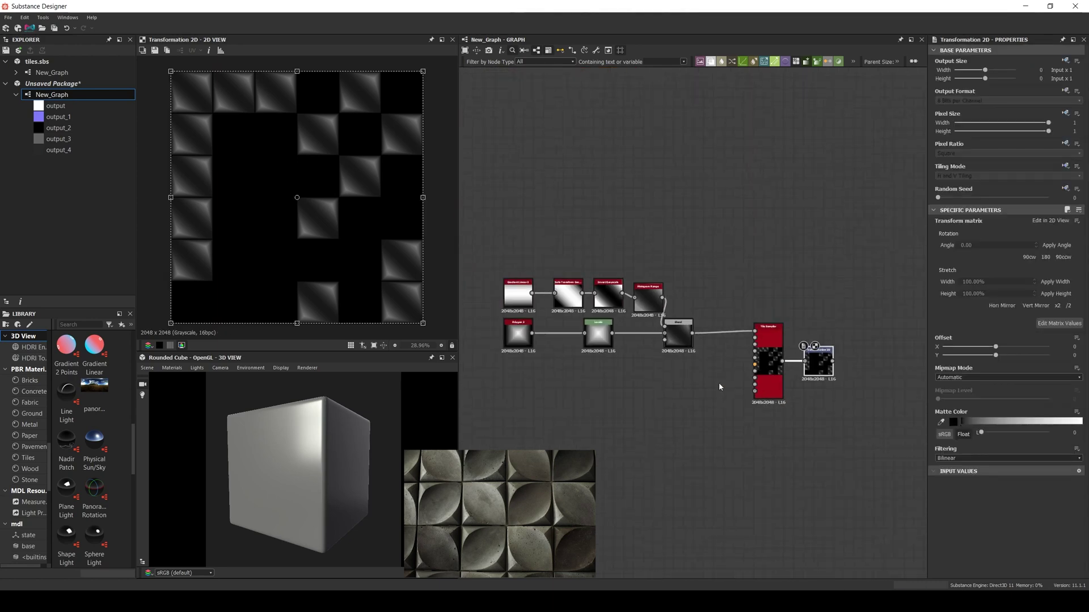
pyautogui.moveTo(775, 367); pyautogui.dragTo(715, 373)
# Step: Feed Blend into Transformation 2D, rotate 90° clockwise, and wire it to Pattern Input 2
pyautogui.scroll(8, 715, 373)
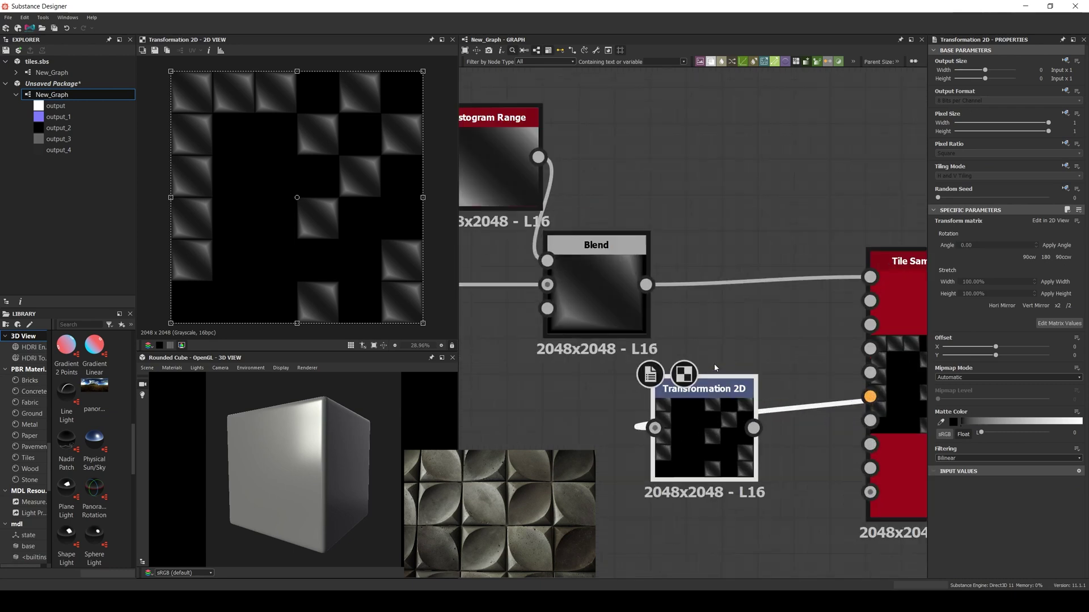
pyautogui.moveTo(647, 285); pyautogui.dragTo(654, 428)
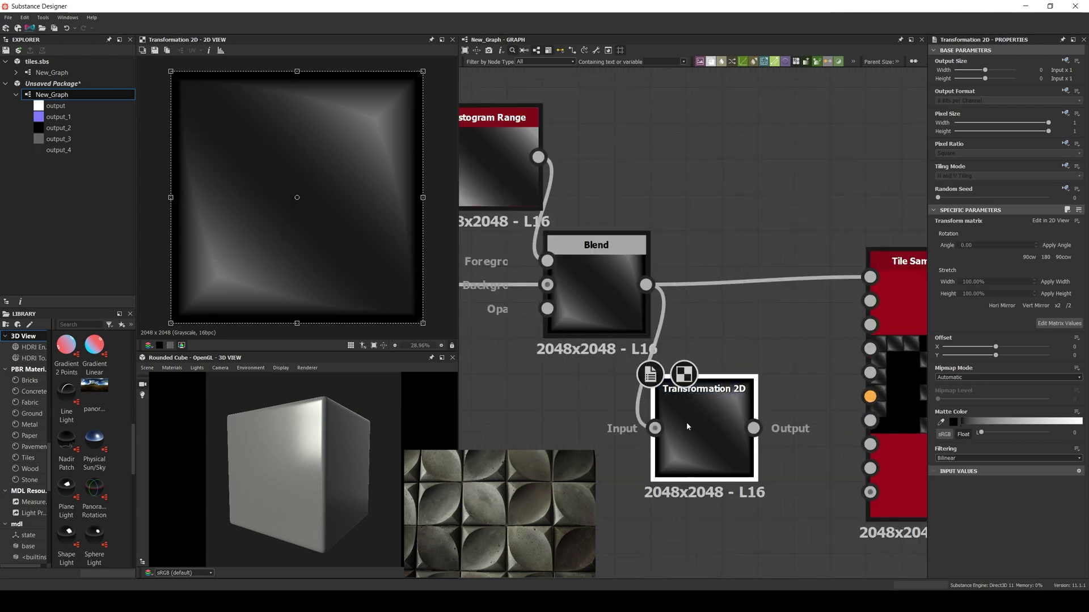
pyautogui.click(1028, 258)
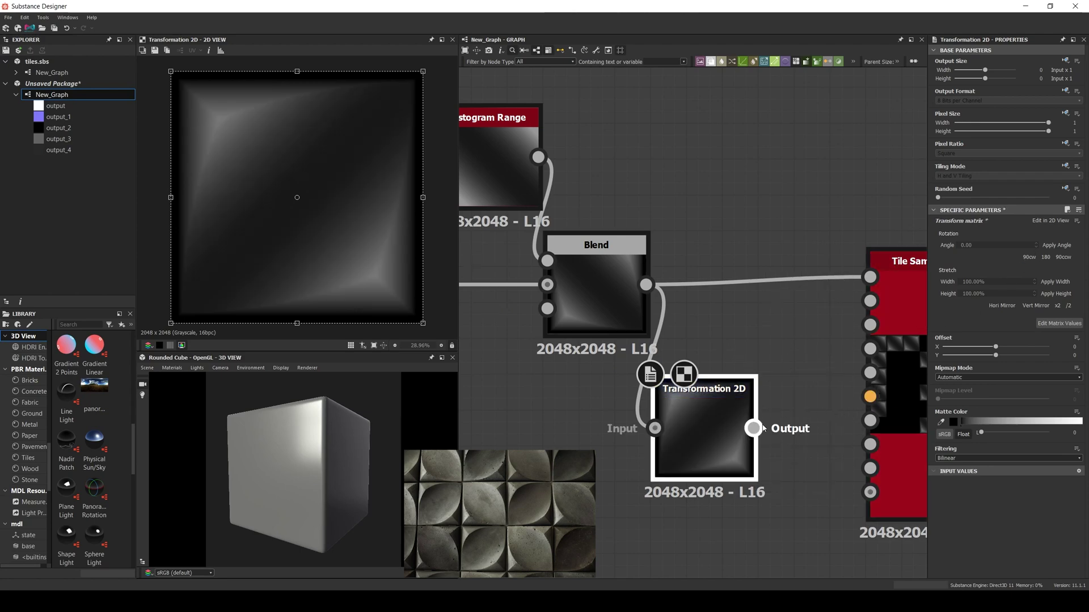
pyautogui.moveTo(753, 428); pyautogui.dragTo(902, 365)
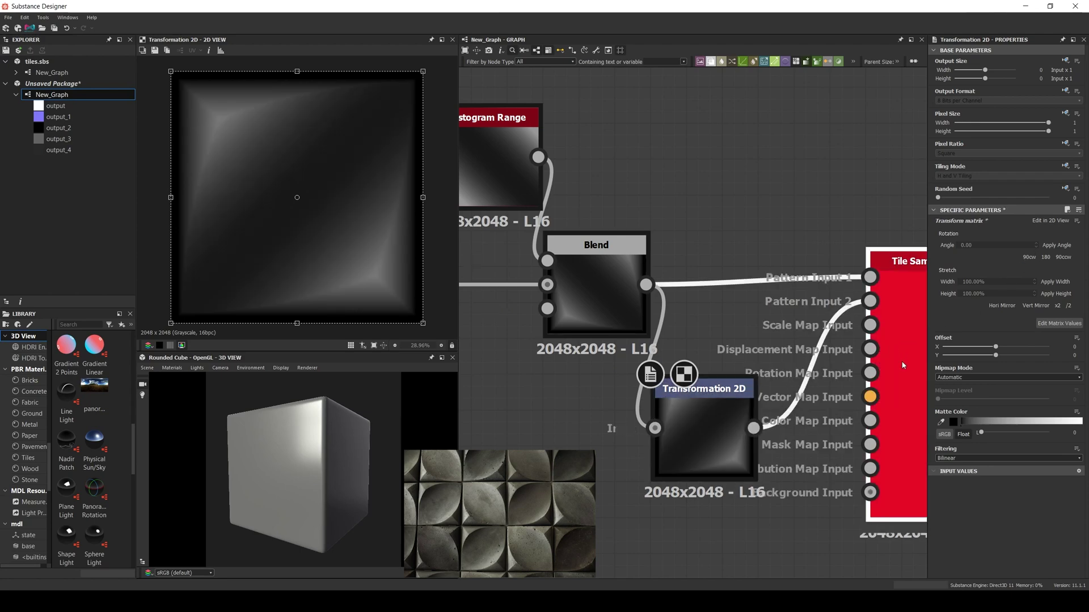
pyautogui.click(903, 365)
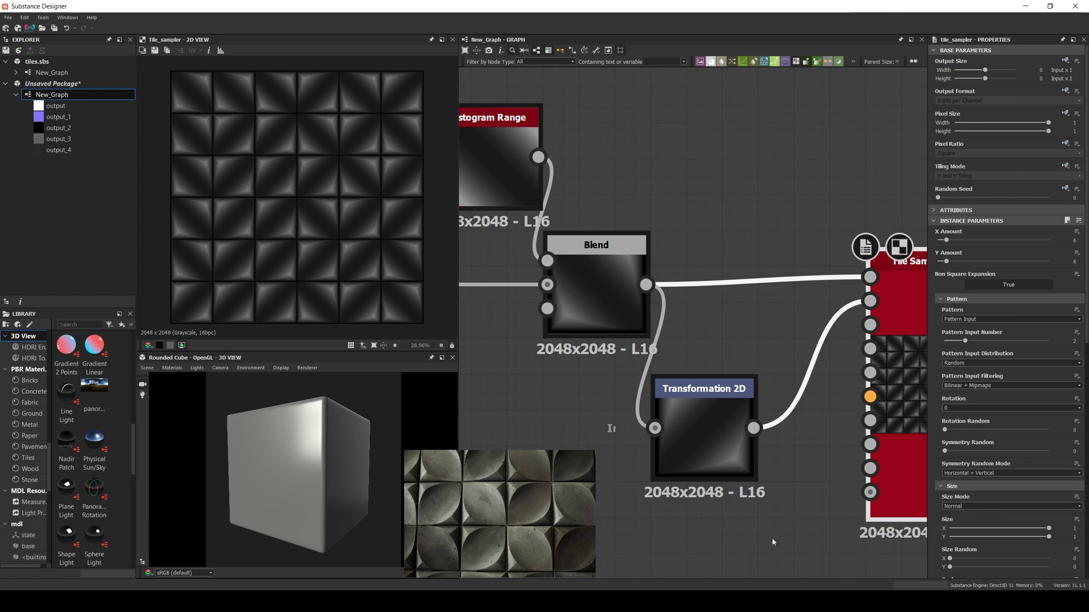
# Step: Add a Checker 1 node with Tiling 3 wired into the Pattern Distribution Map Input
pyautogui.moveTo(772, 537); pyautogui.dragTo(664, 408, button='middle')
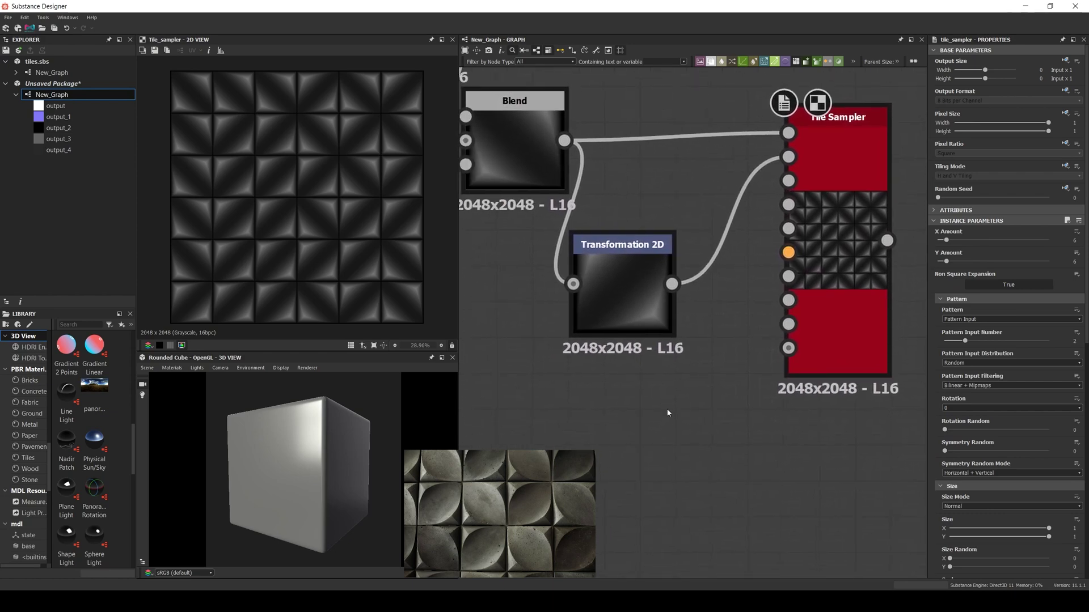
pyautogui.press('space')
pyautogui.write('chec')
pyautogui.press('Return')
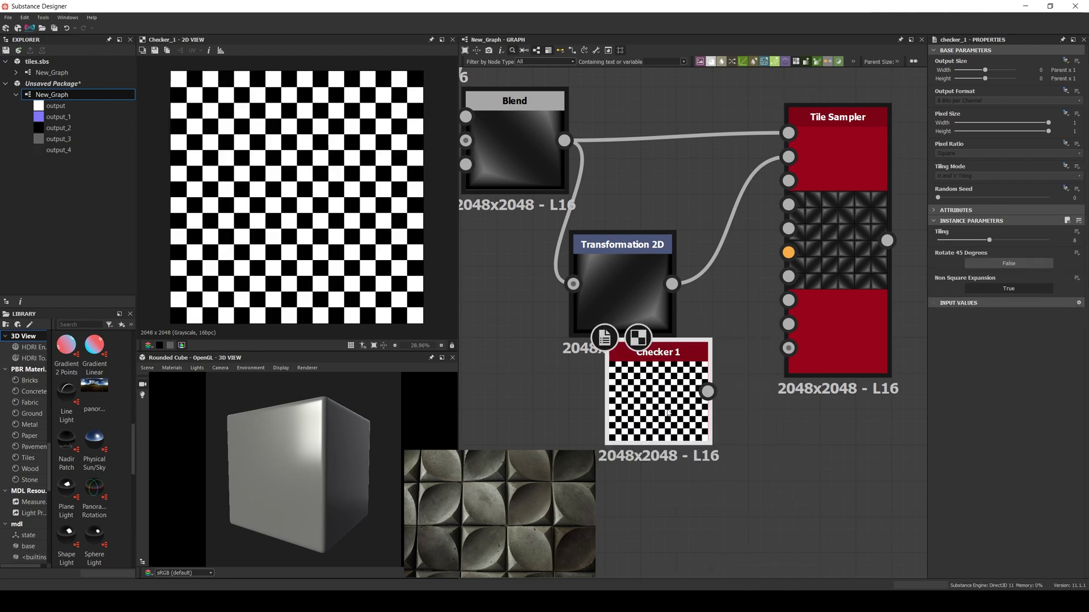
pyautogui.moveTo(668, 413); pyautogui.dragTo(644, 450)
pyautogui.click(1069, 240)
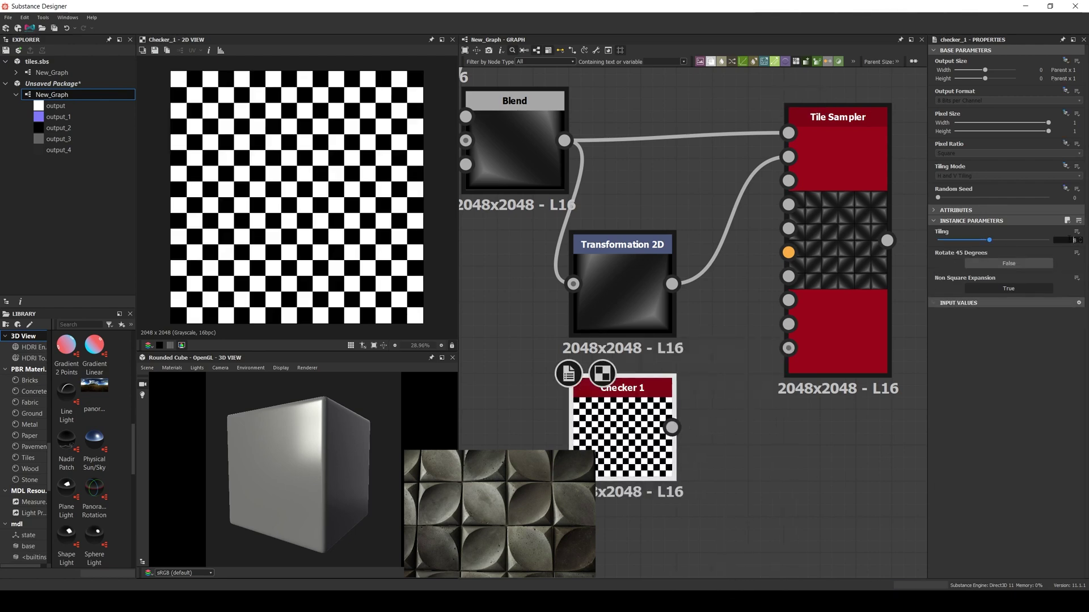
pyautogui.write('3')
pyautogui.press('Return')
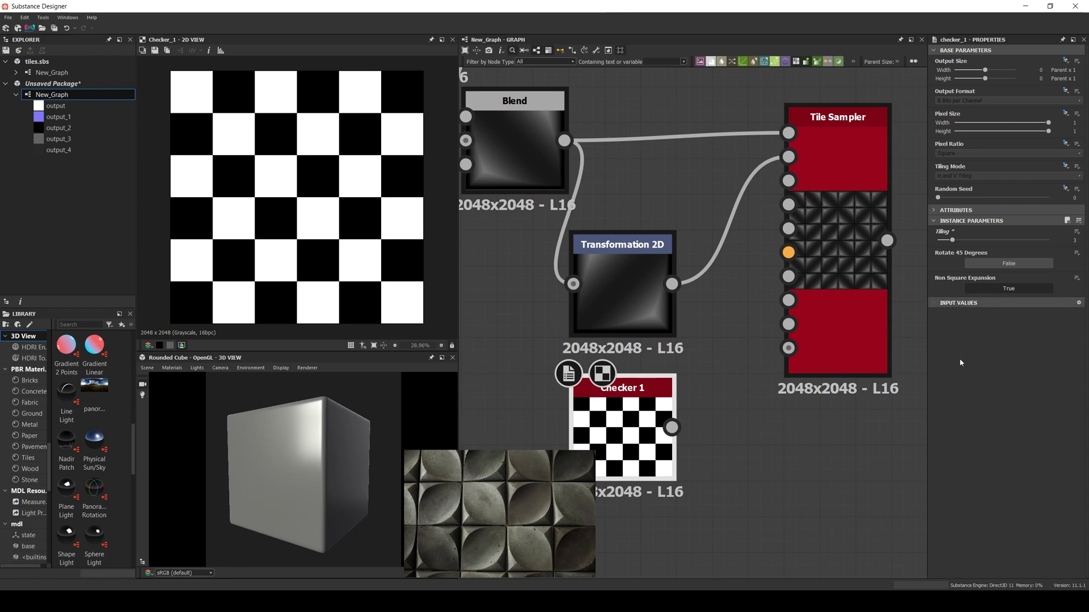
pyautogui.moveTo(672, 428); pyautogui.dragTo(785, 327)
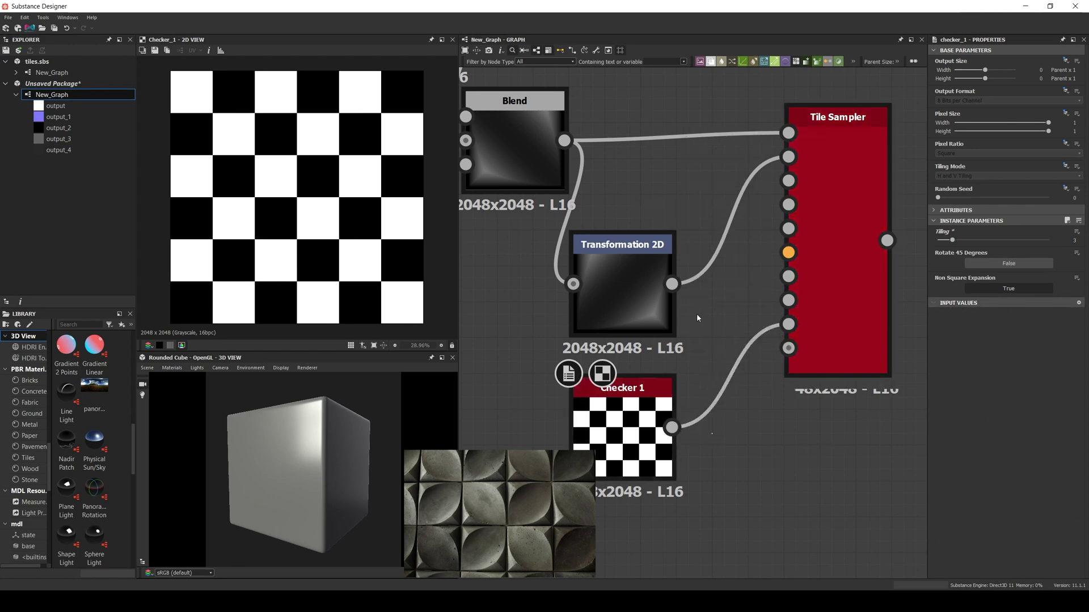
pyautogui.moveTo(635, 292); pyautogui.dragTo(545, 291)
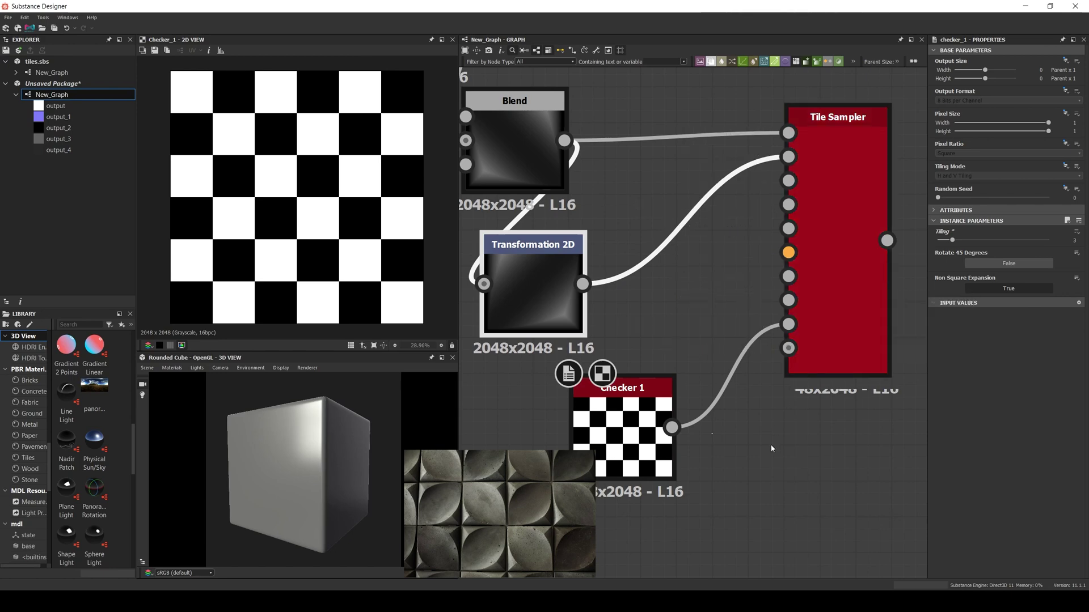
# Step: Set the Tile Sampler's Pattern Input Distribution to Distribution Map
pyautogui.doubleClick(838, 285)
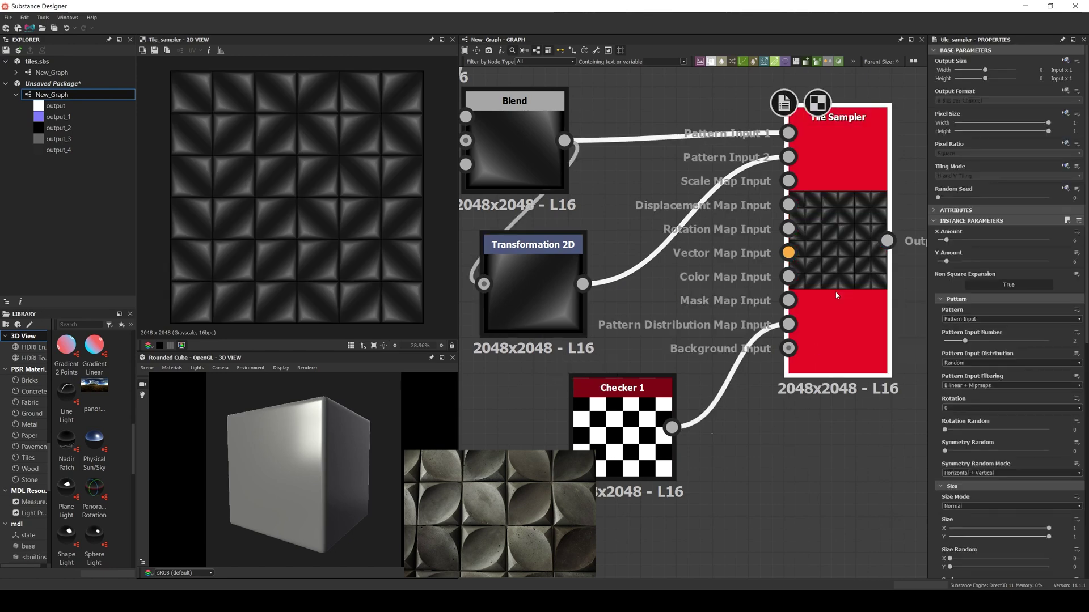
pyautogui.click(954, 363)
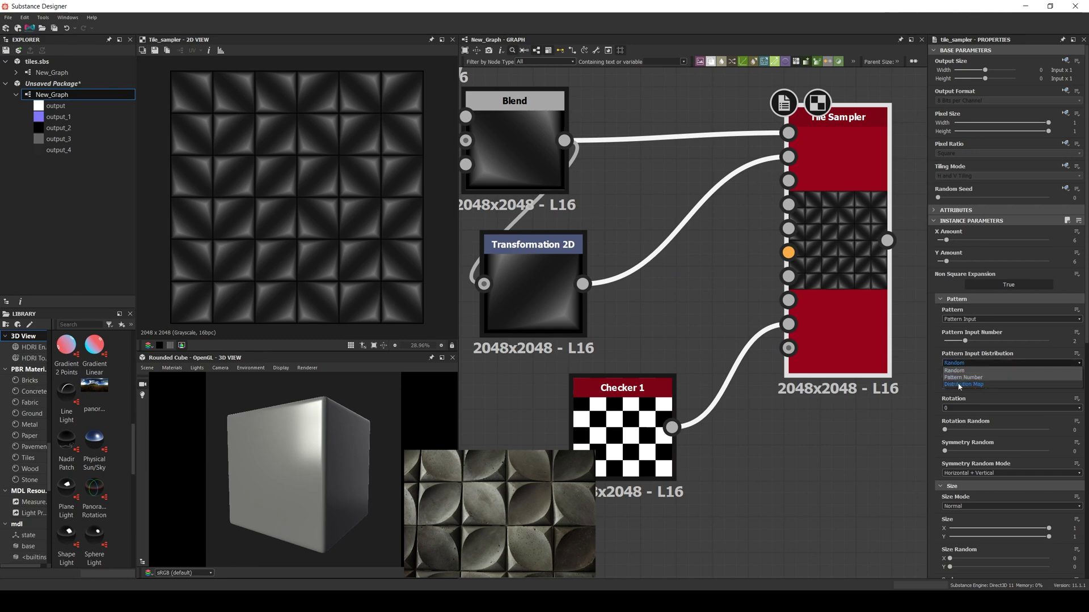
pyautogui.click(960, 384)
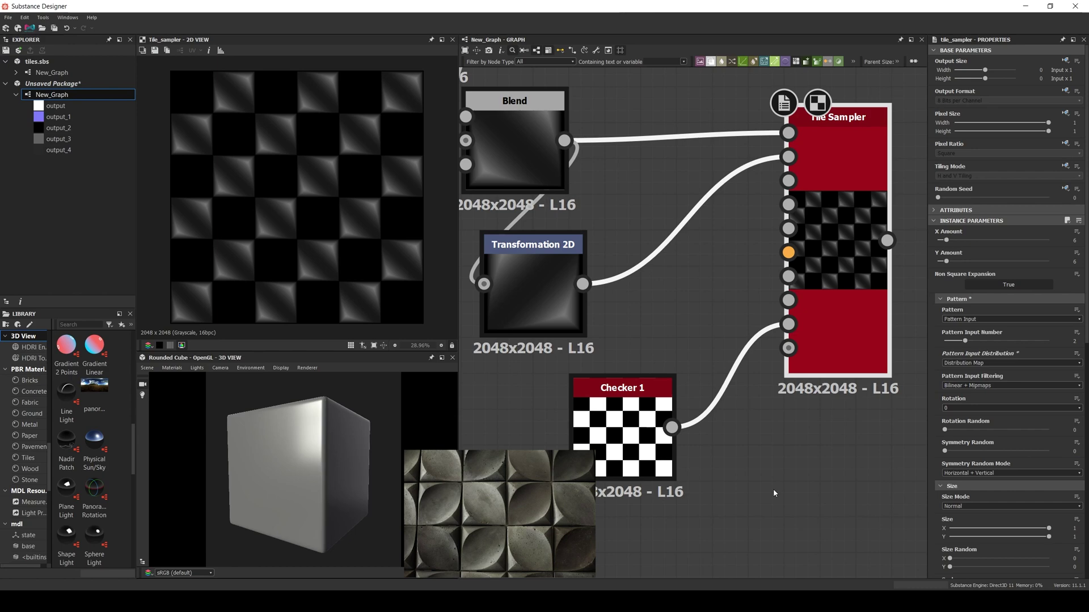
# Step: Insert a Levels node after Checker 1 and brighten its whites so every tile cell fills
pyautogui.moveTo(672, 427); pyautogui.dragTo(762, 478)
pyautogui.write('lev')
pyautogui.press('Return')
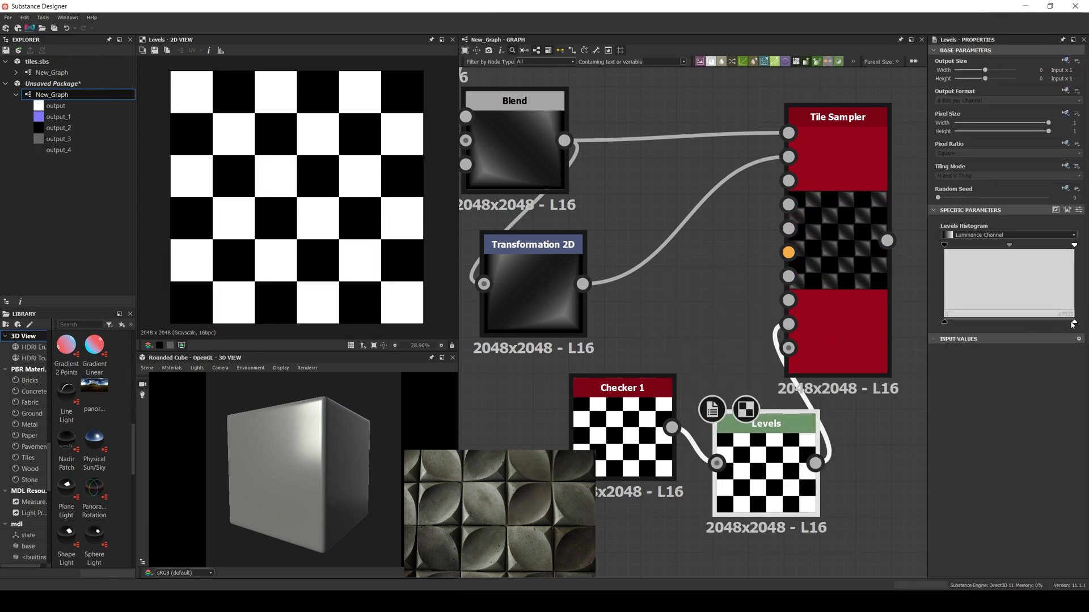
pyautogui.moveTo(1074, 322); pyautogui.dragTo(1071, 322)
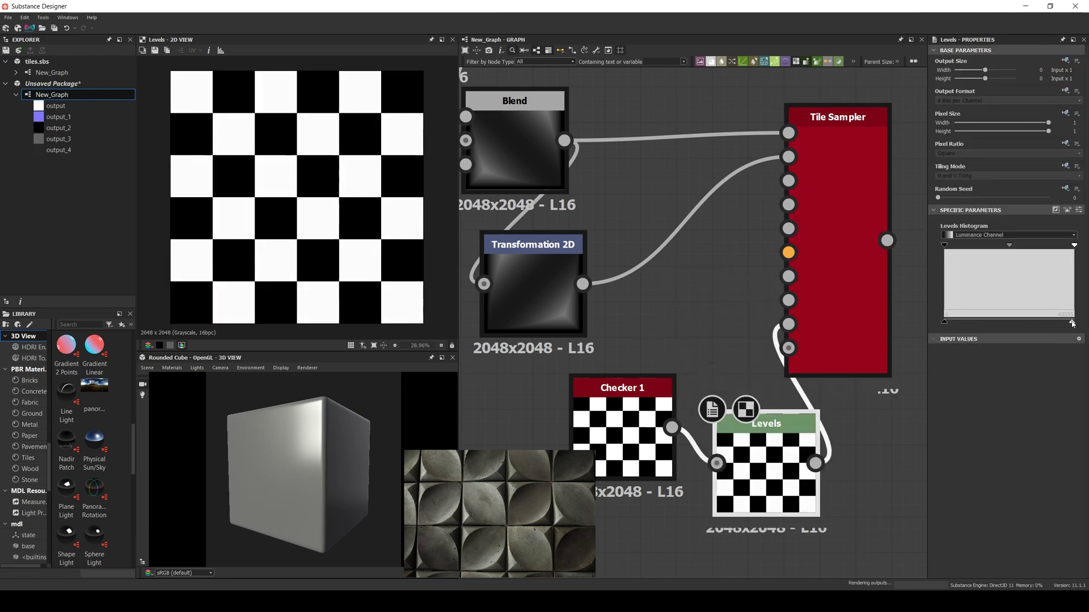
pyautogui.click(874, 287)
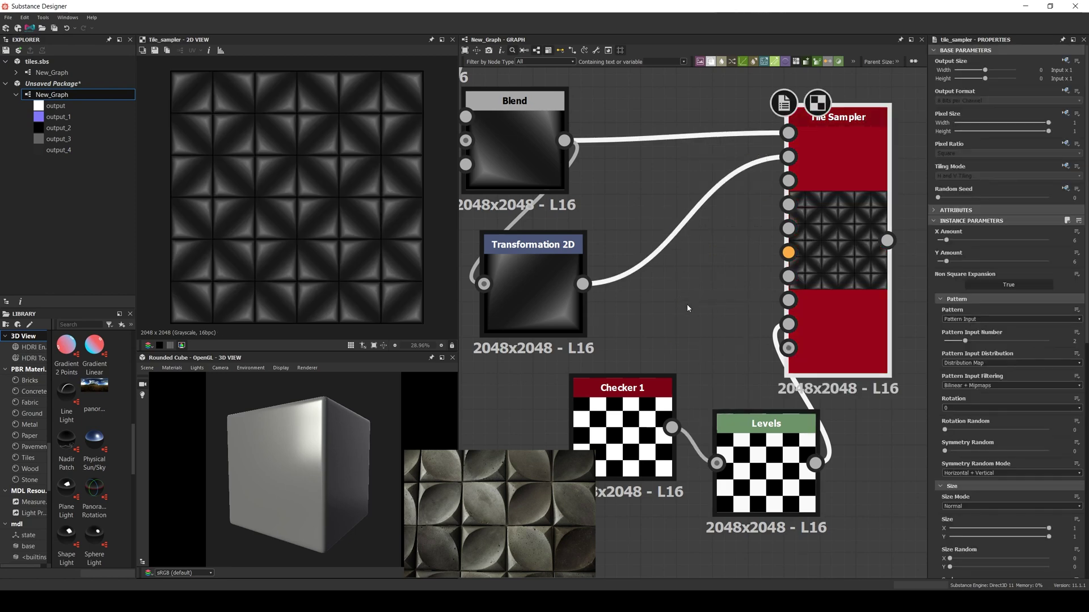